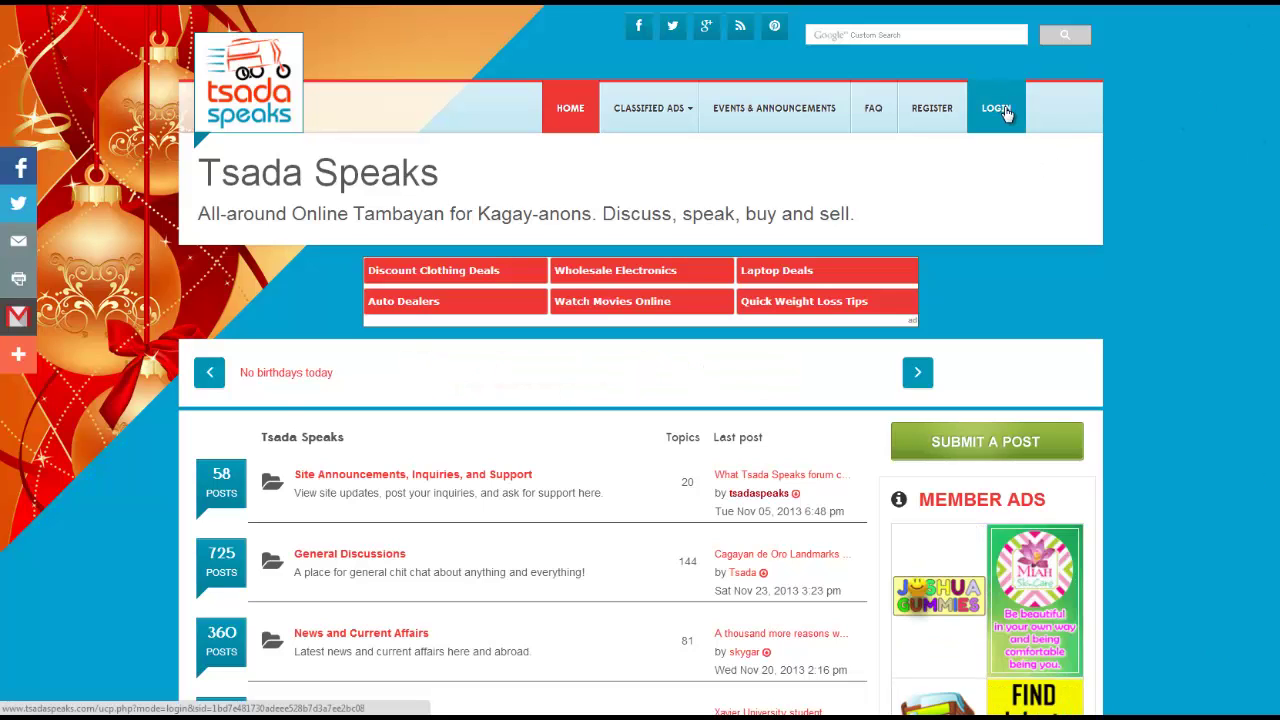
Open the registration page and agree to the forum's terms of use
click(934, 122)
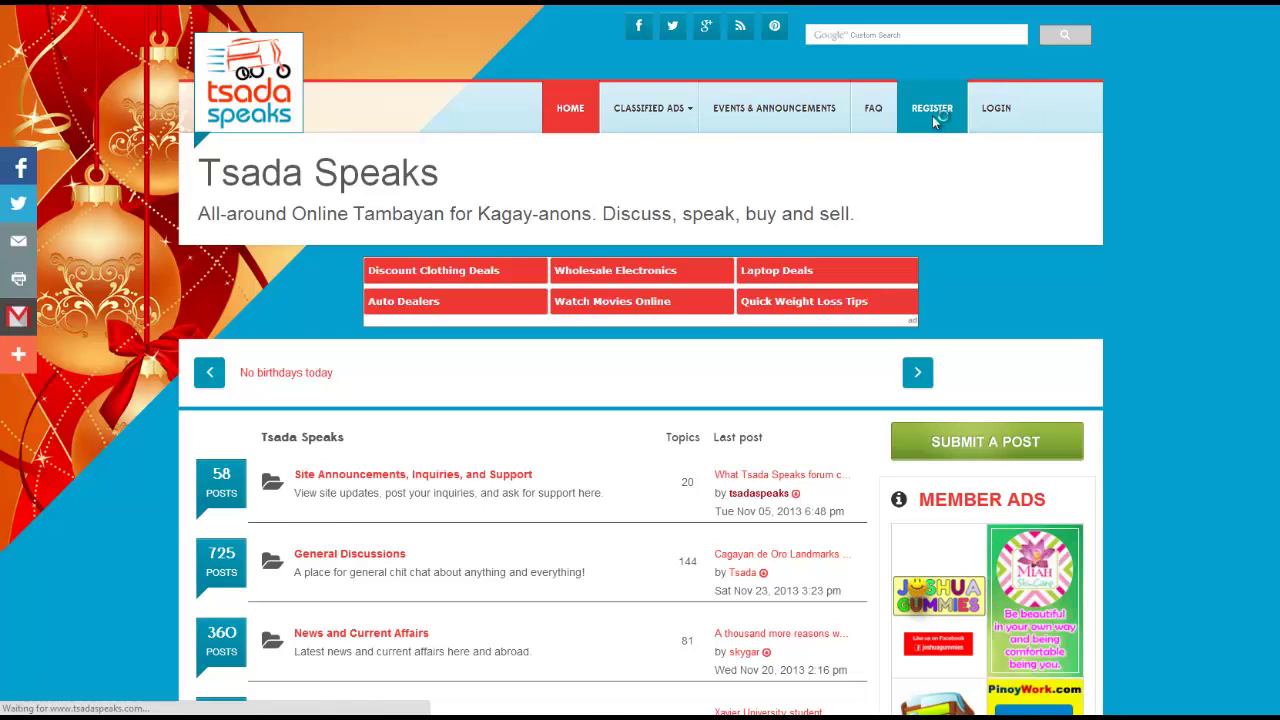
scroll(565, 377, down, 10)
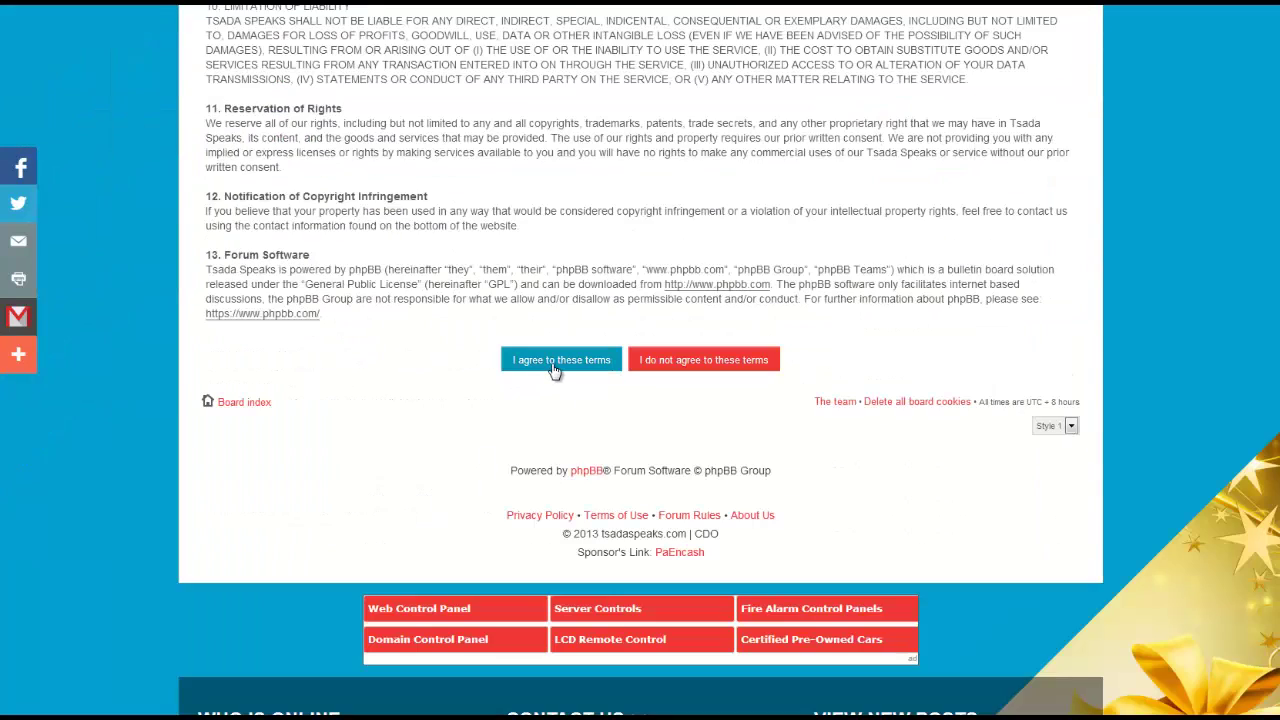
click(555, 368)
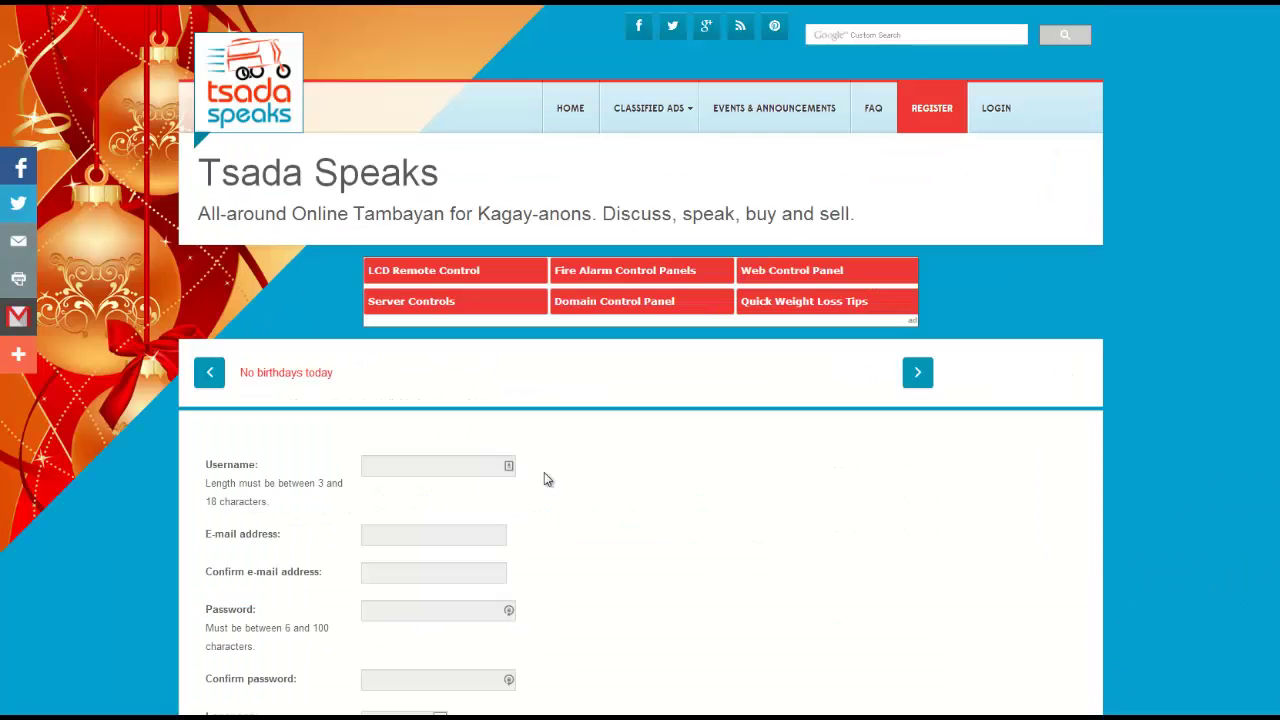
Look through the registration form from the username down to the confirmation question at its end
scroll(546, 479, down, 3)
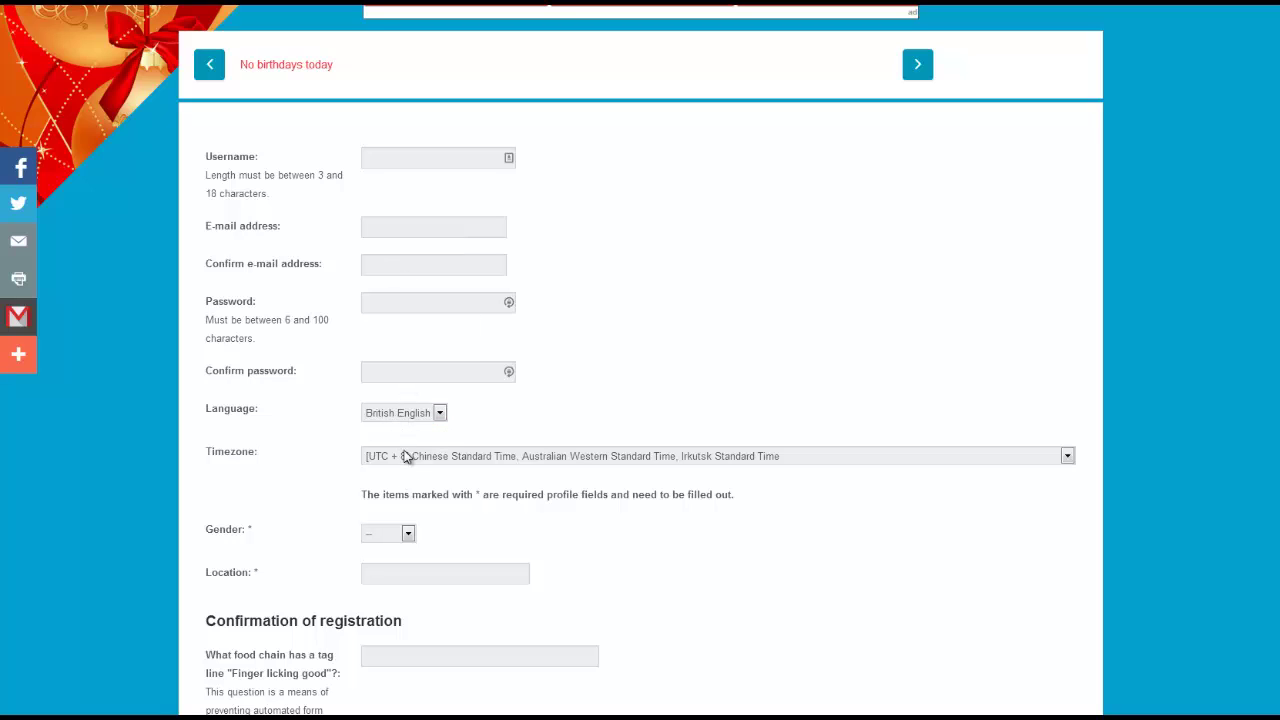
scroll(395, 522, down, 3)
scroll(427, 435, down, 3)
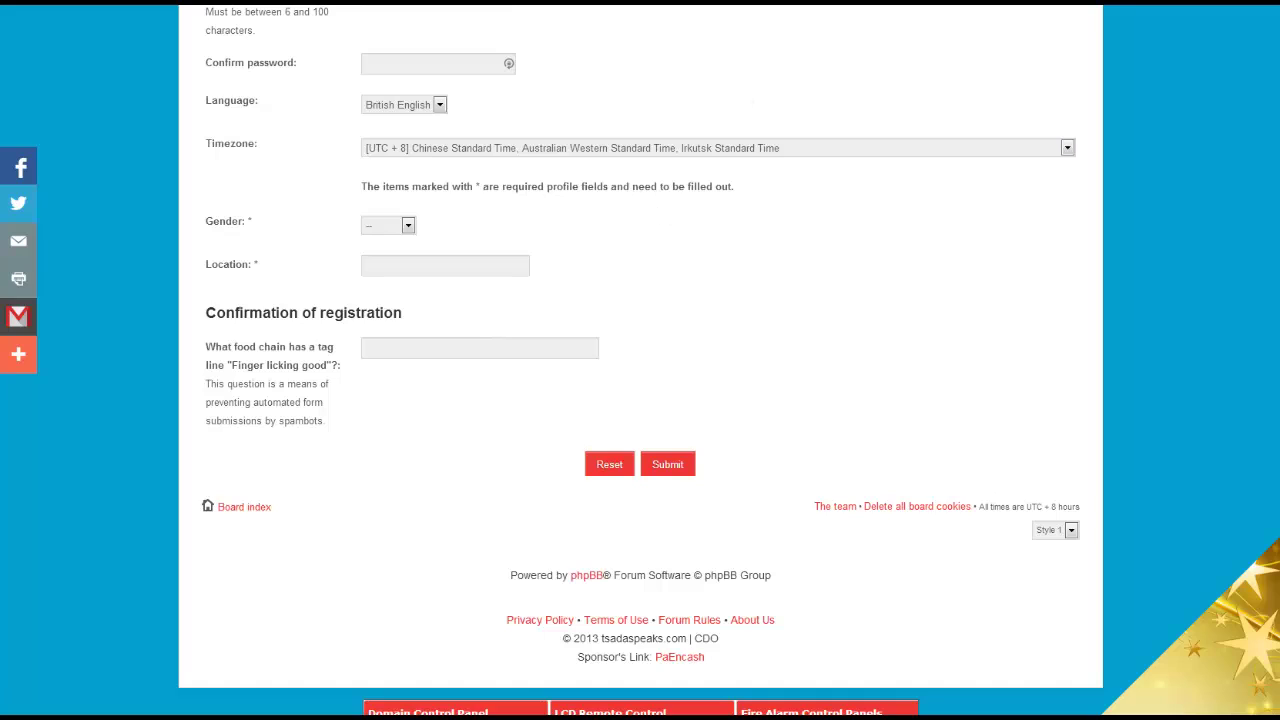
click(669, 465)
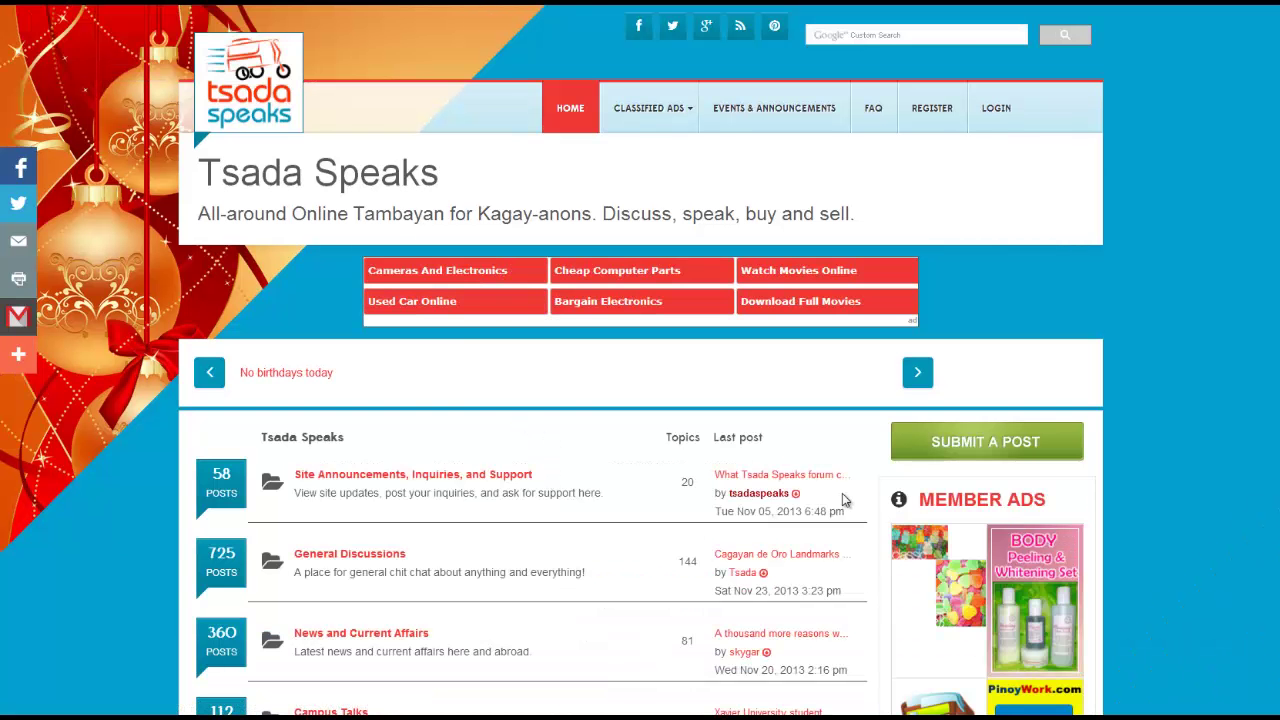
Log in to the forum account and open the Electronics and Gadgets classified ads
click(1003, 112)
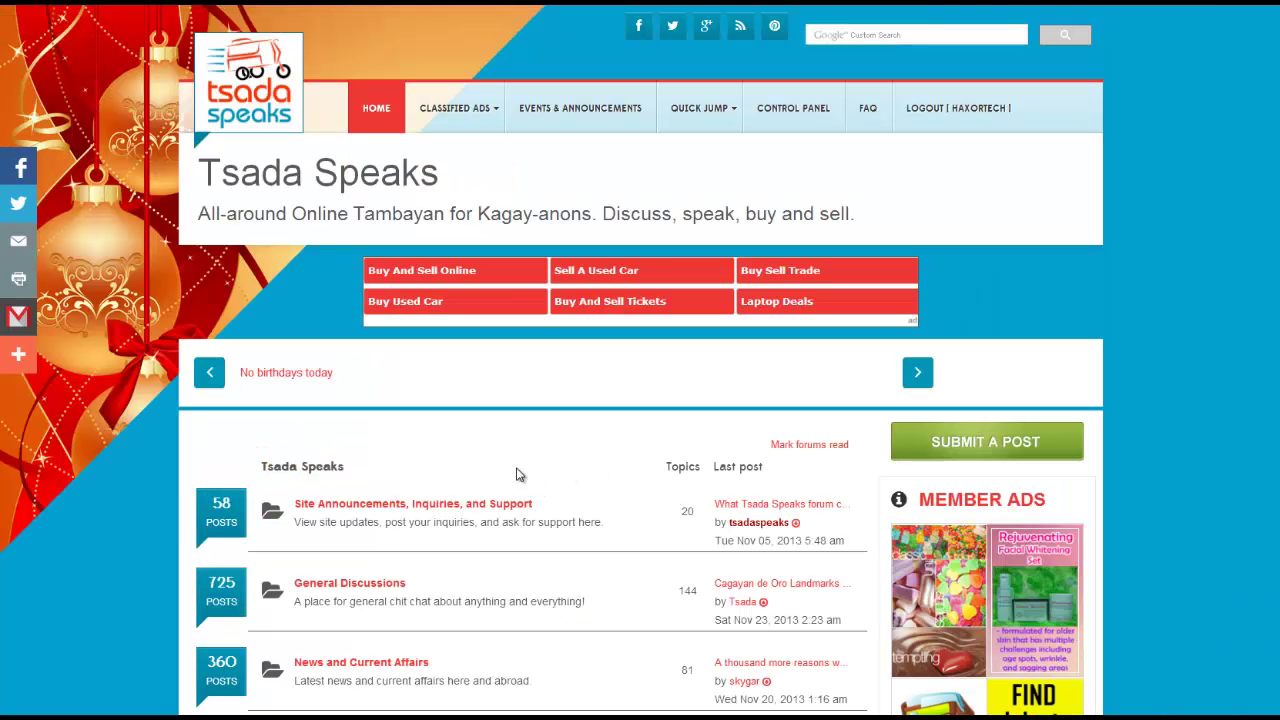
mouse_move(453, 107)
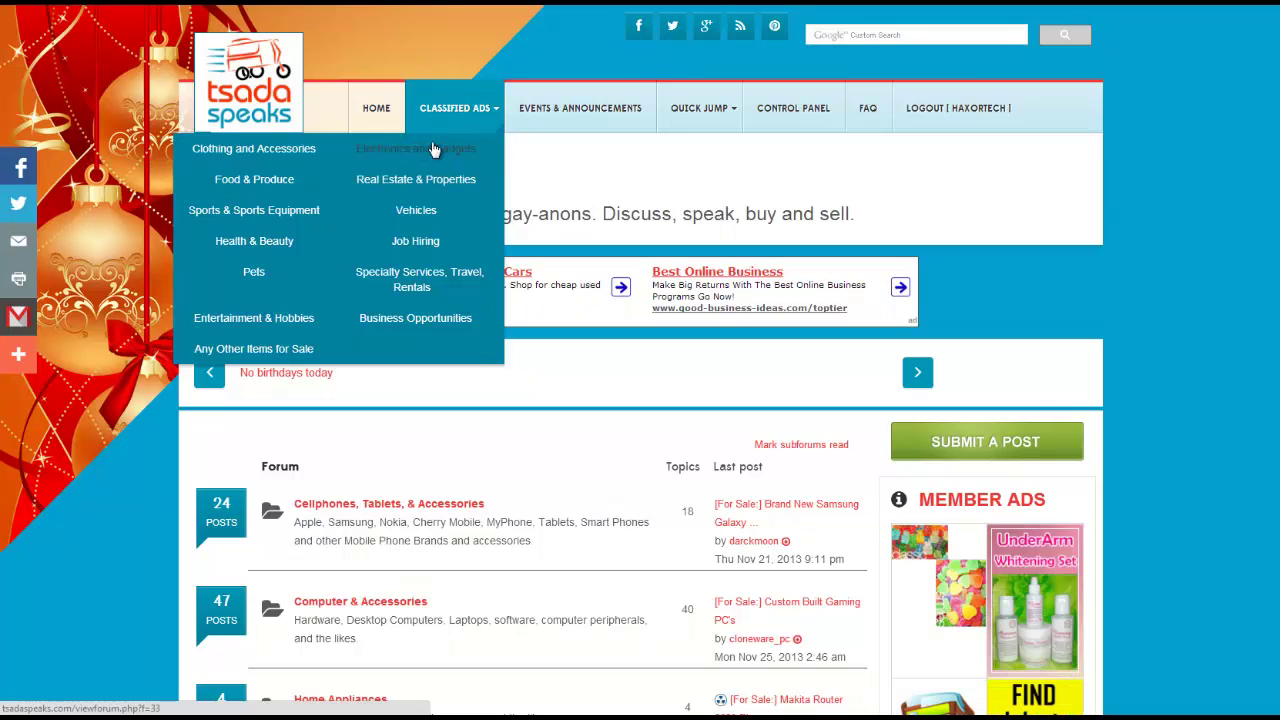
Open the post submission form and look through its fields, including the available prefix options
scroll(272, 340, down, 2)
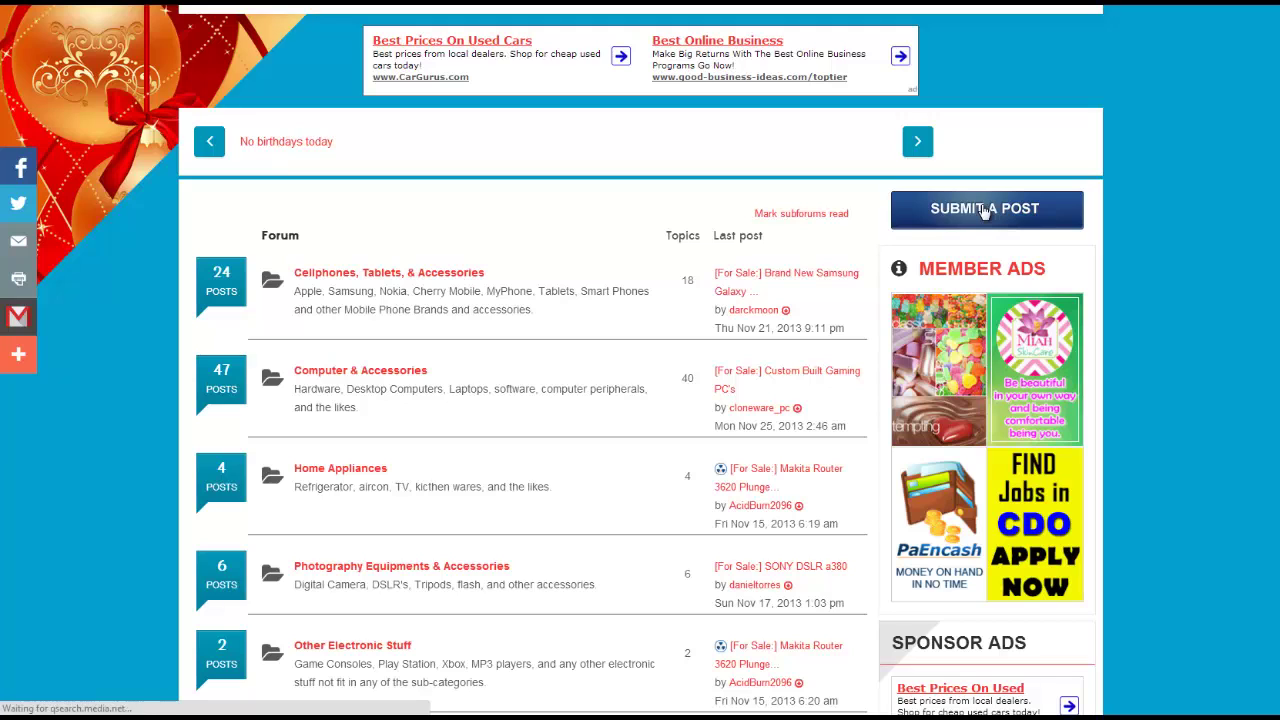
scroll(506, 456, down, 2)
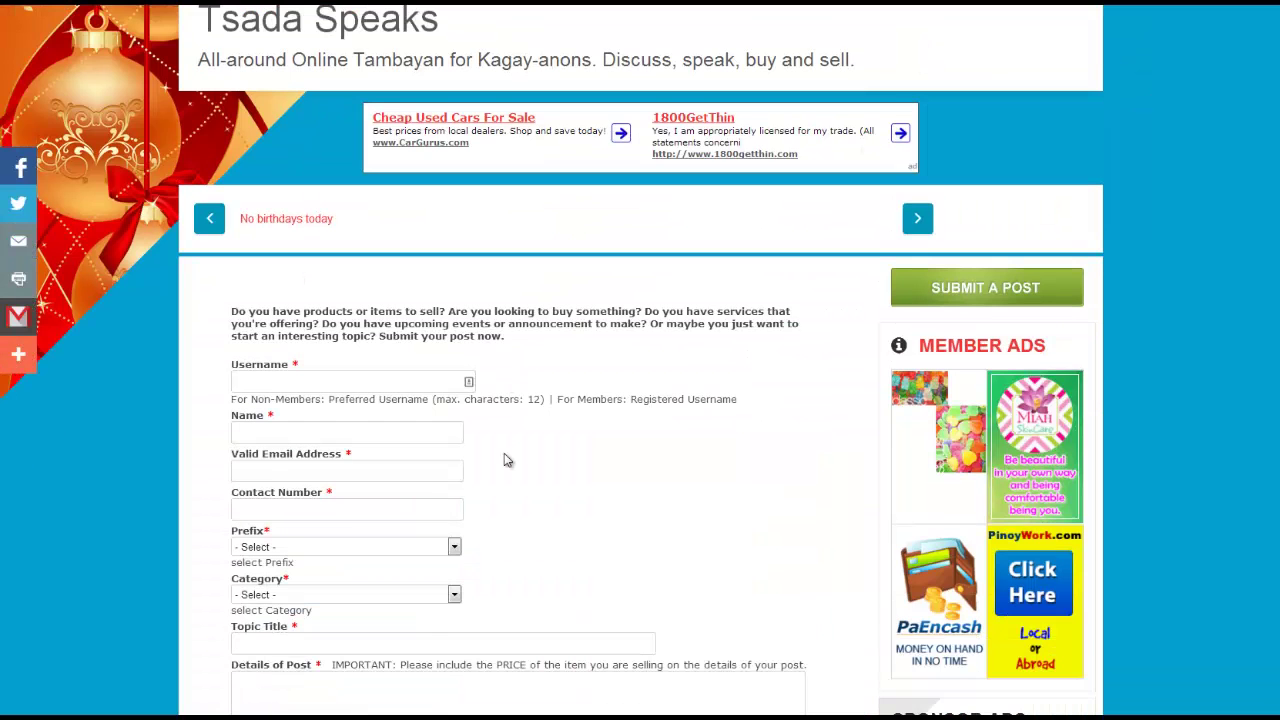
scroll(506, 447, down, 2)
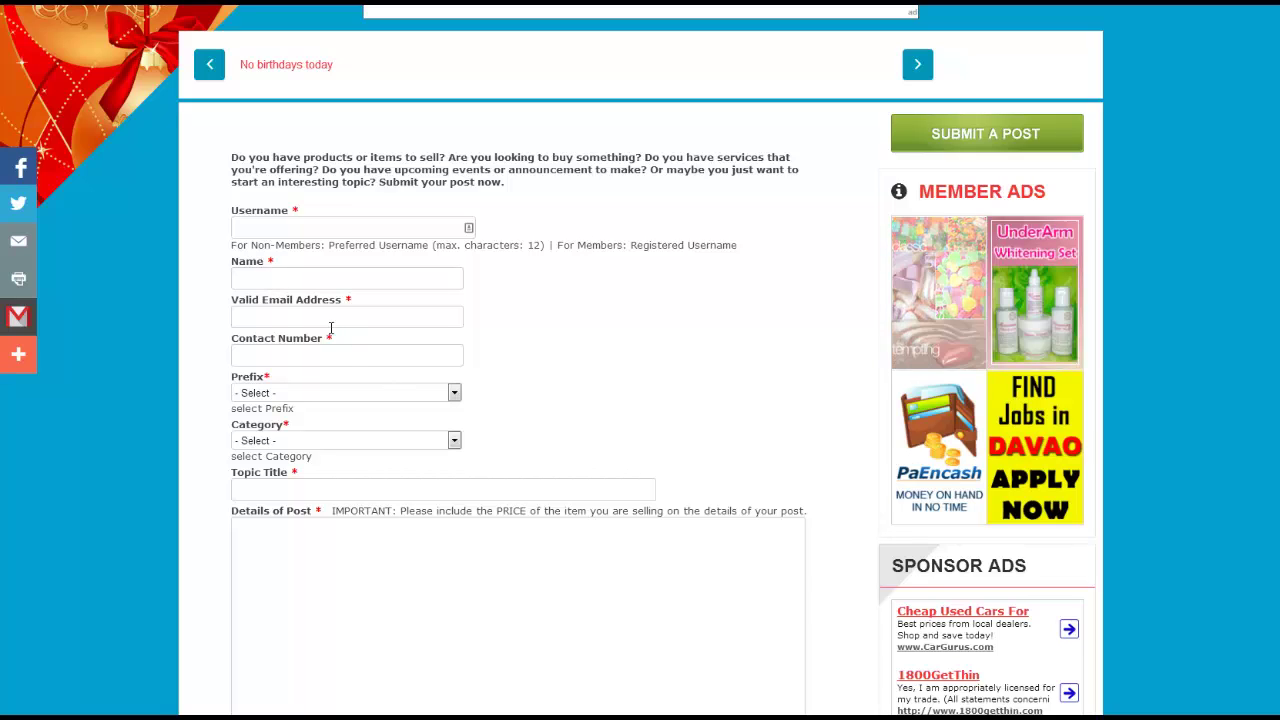
scroll(296, 401, down, 1)
click(296, 392)
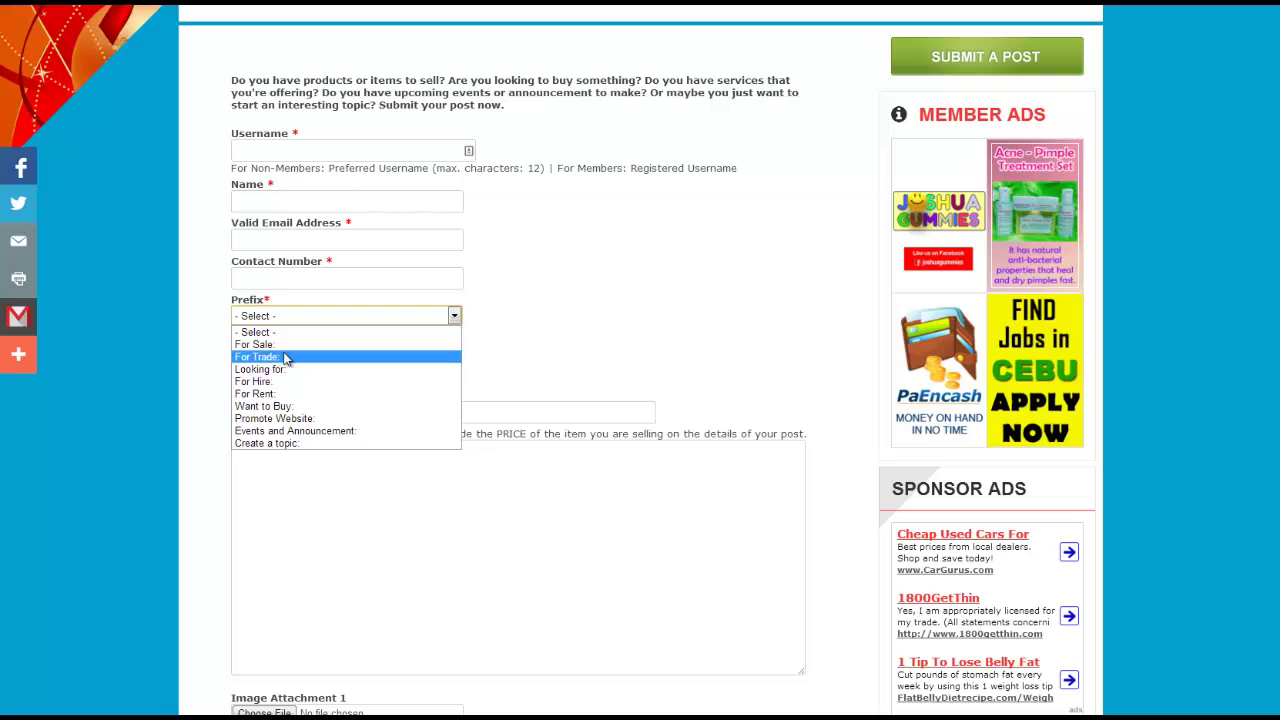
click(538, 381)
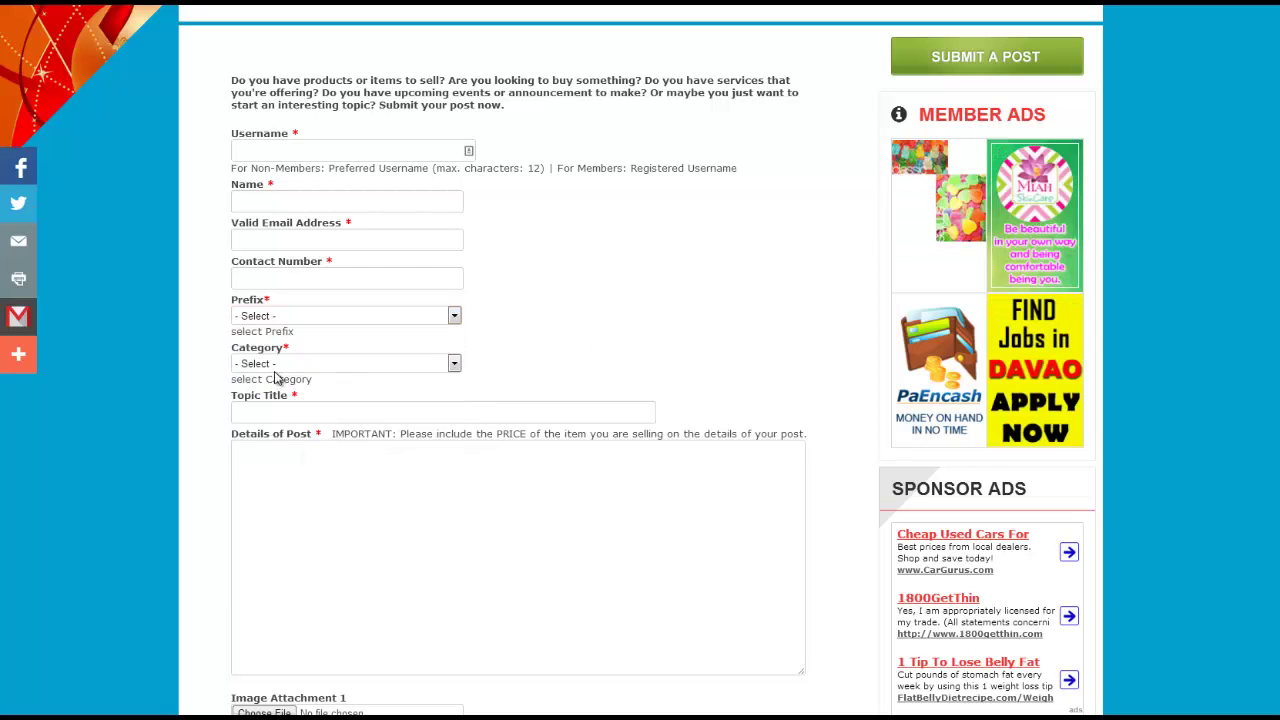
scroll(331, 371, down, 4)
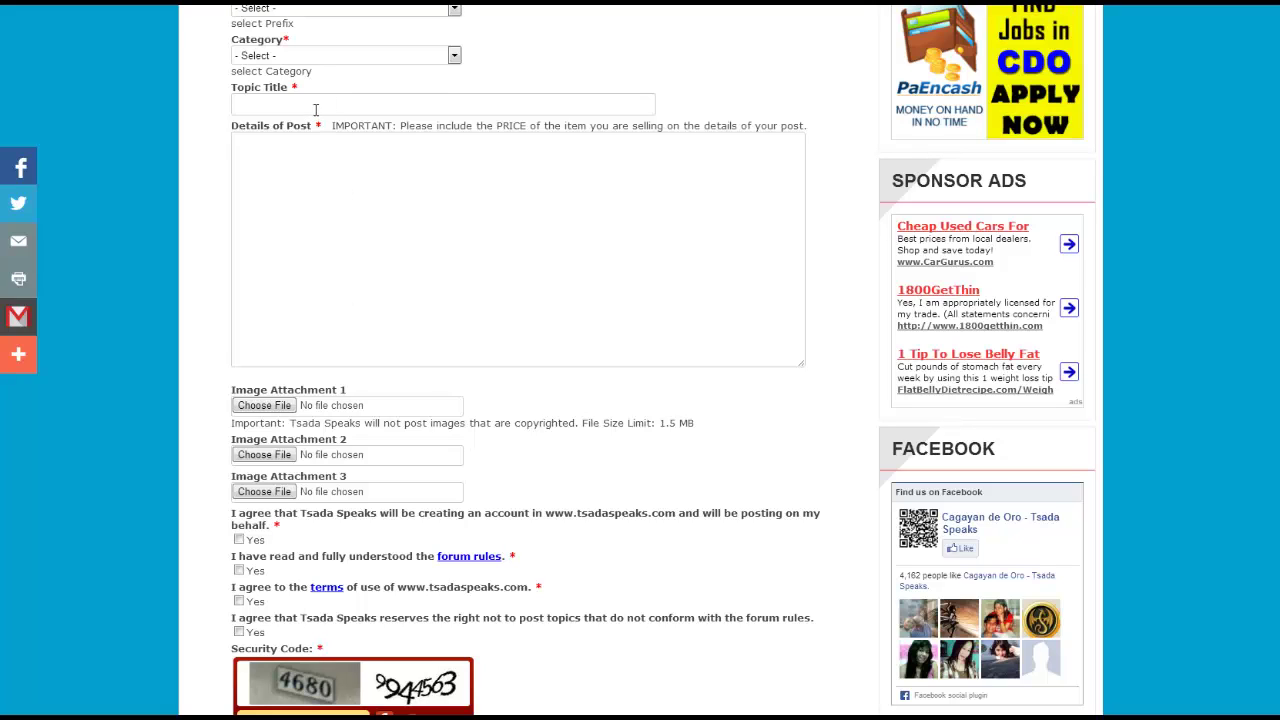
Enter the topic title "samsung galaxy s 4 mint", the details "mint condition samsung galaxy s4, with case and screen protector." and the prefix For Sale
click(417, 265)
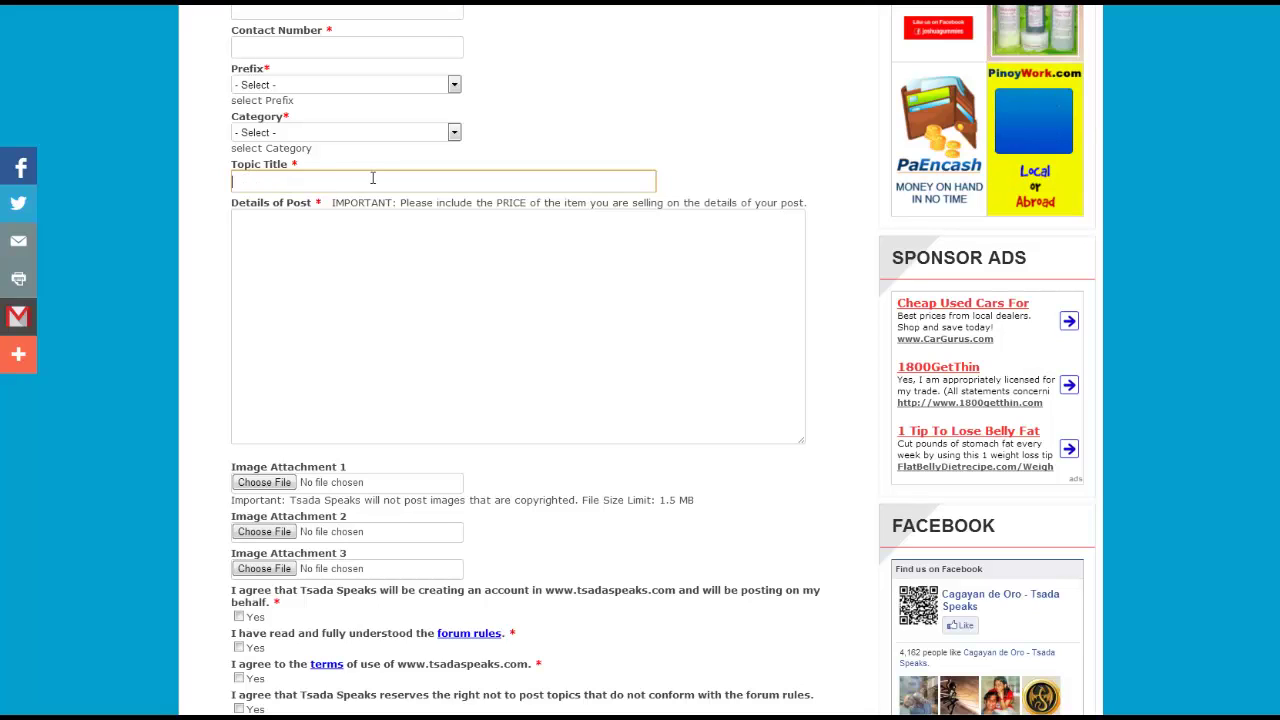
text(samsung galaxy s 4 mint)
click(466, 234)
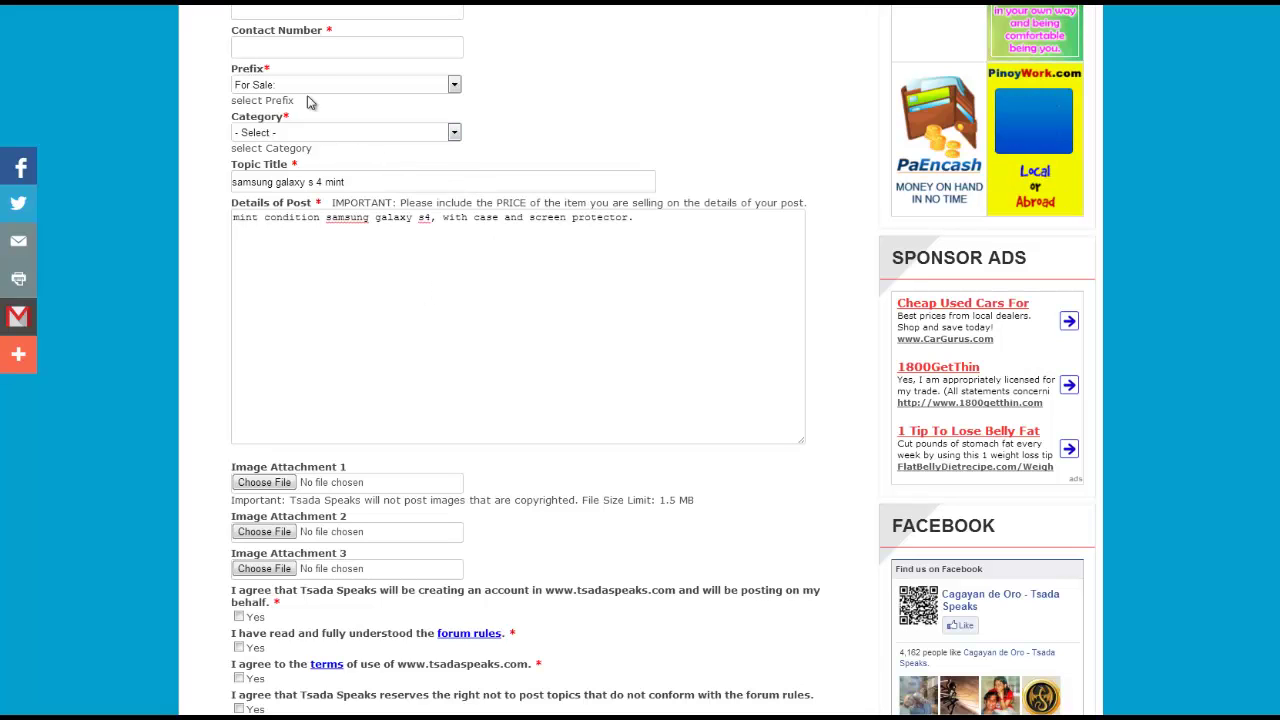
Search Downloads for gs4, attach gs4.jpg as the first image, and accept all four agreement statements
scroll(330, 200, down, 3)
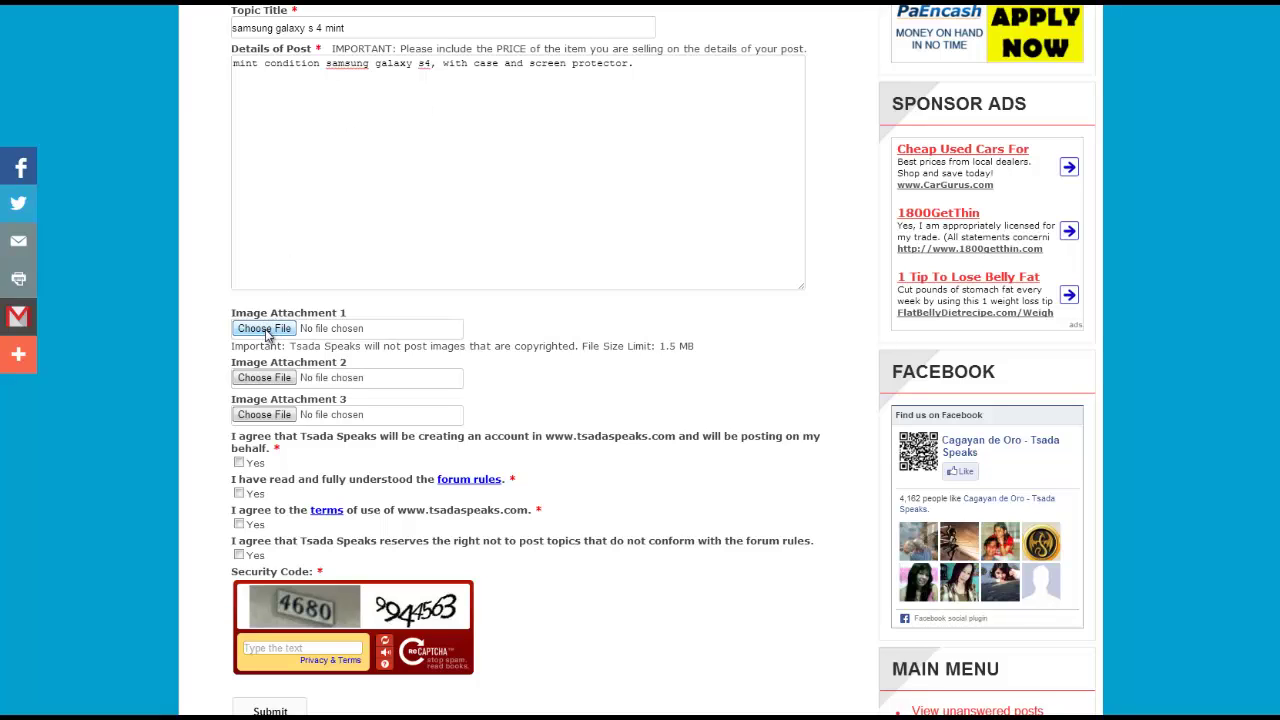
click(318, 332)
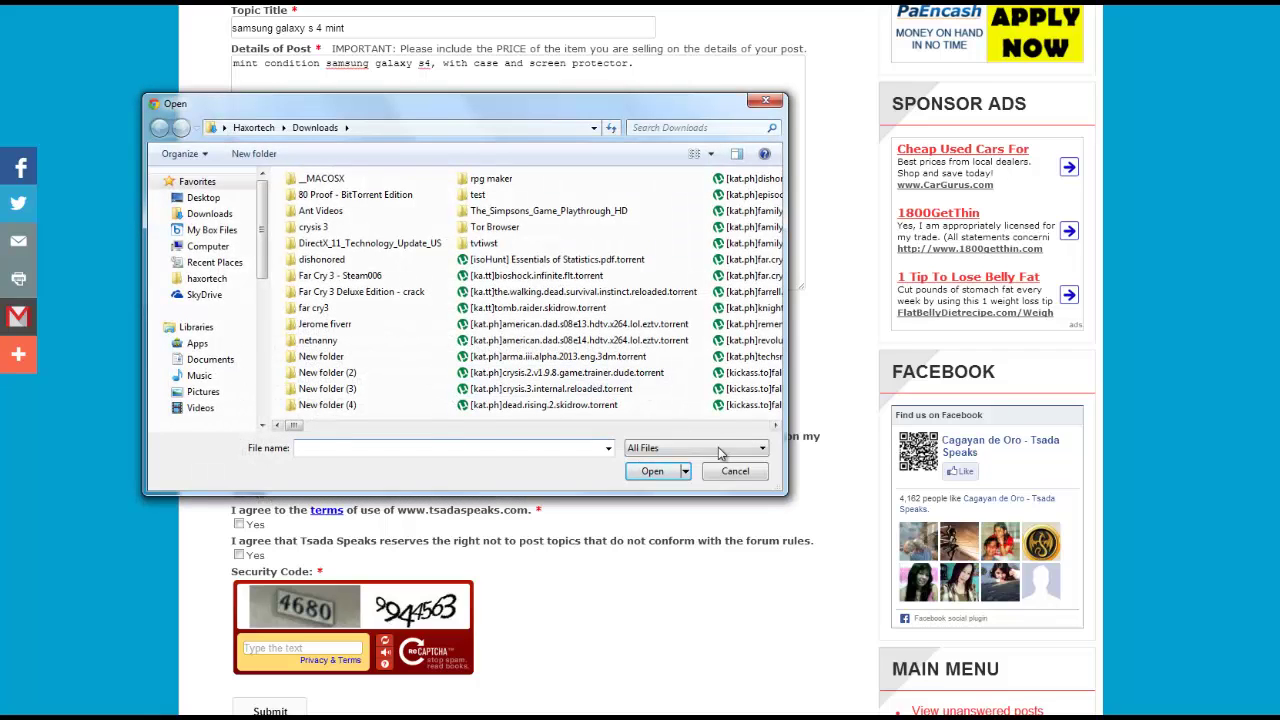
click(210, 213)
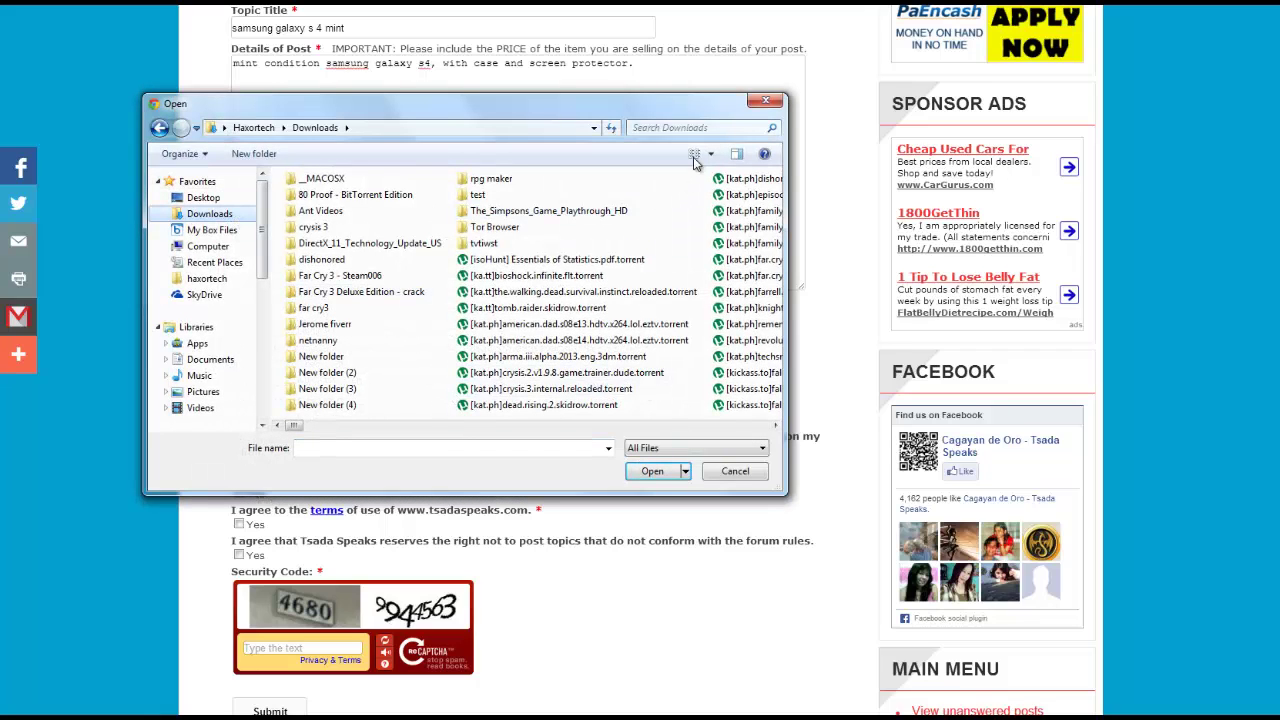
click(690, 127)
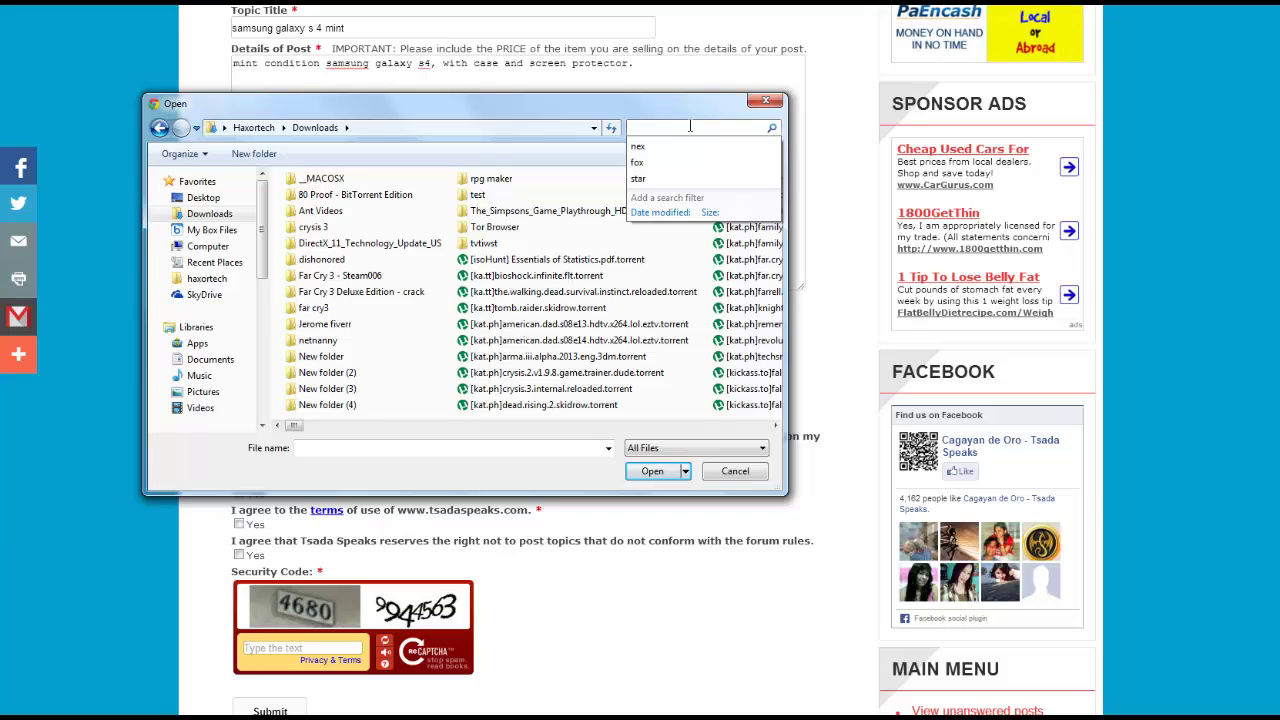
key(Return)
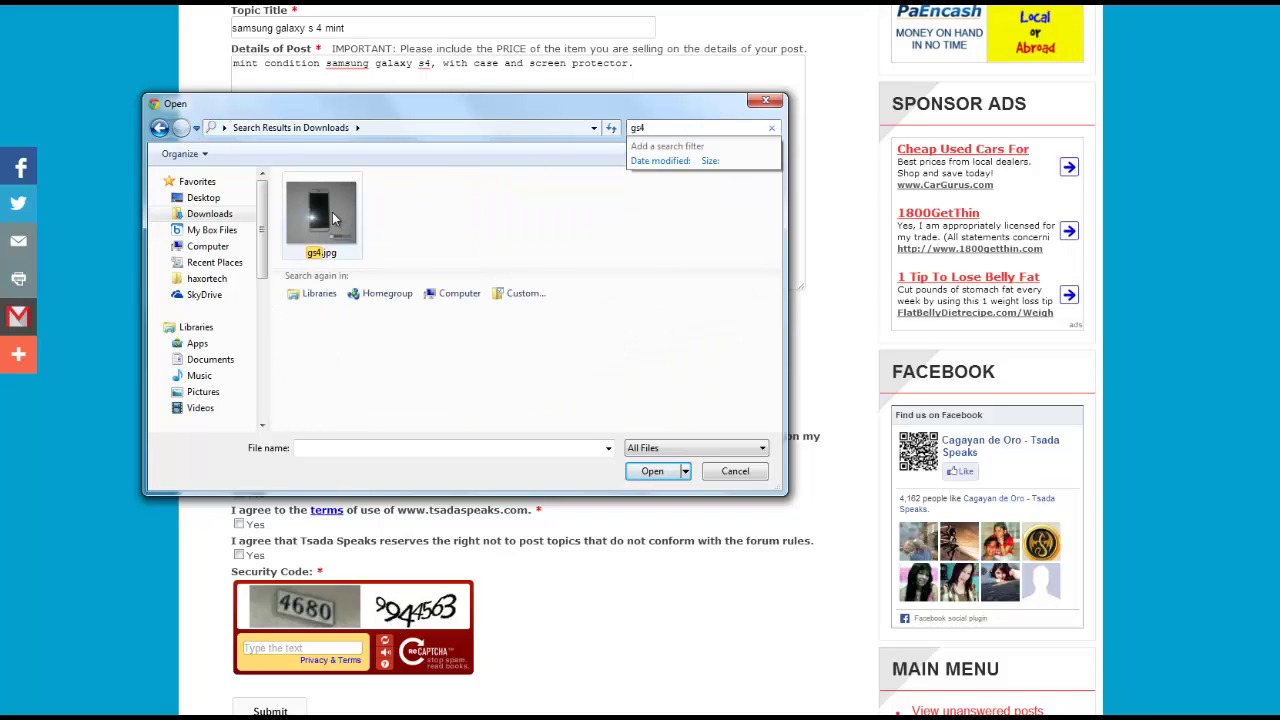
click(335, 219)
double_click(335, 219)
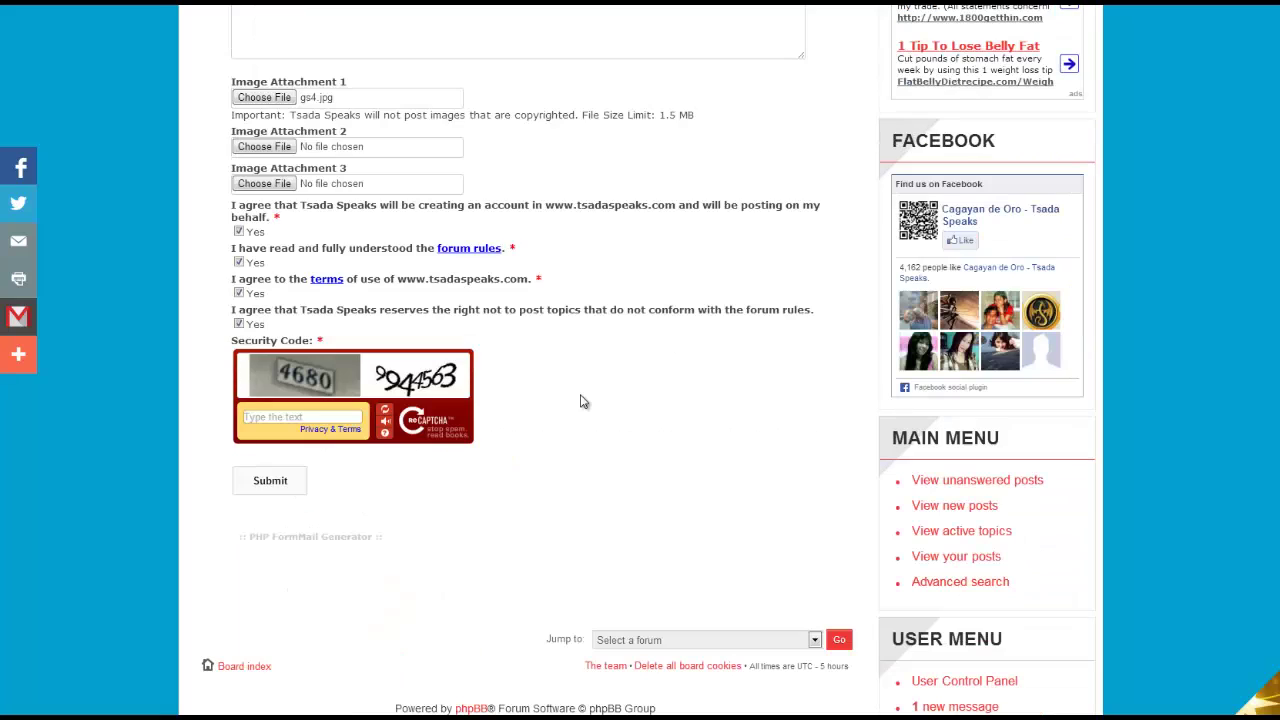
Place the cursor after the post description, switch to TinyPic and open the "RADIO EDIT Vol. 1" image from the newest images
scroll(581, 401, up, 5)
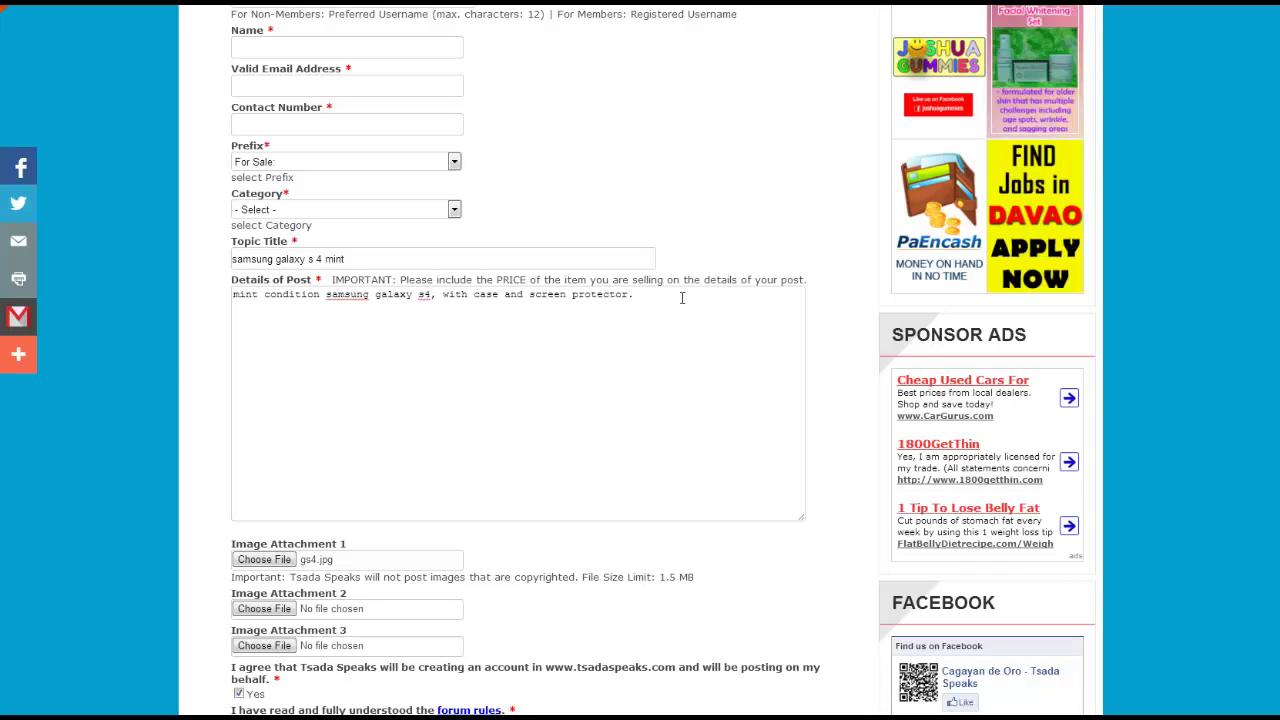
click(652, 309)
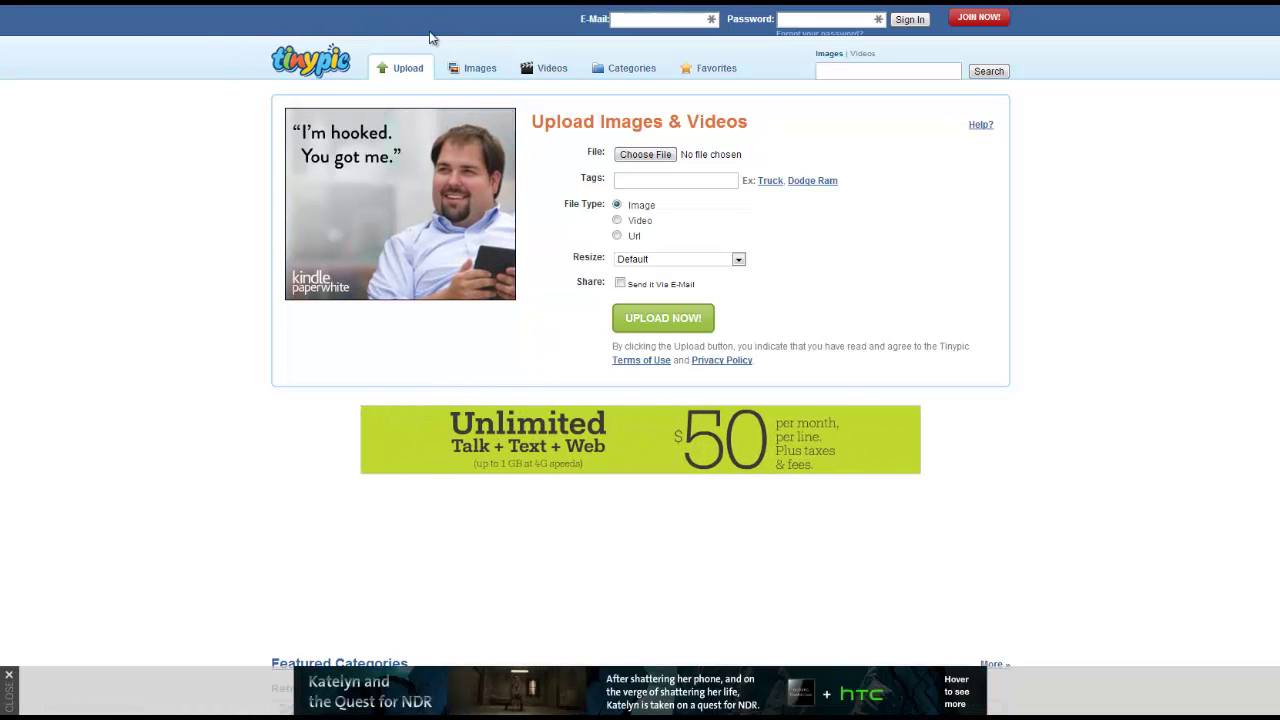
click(465, 68)
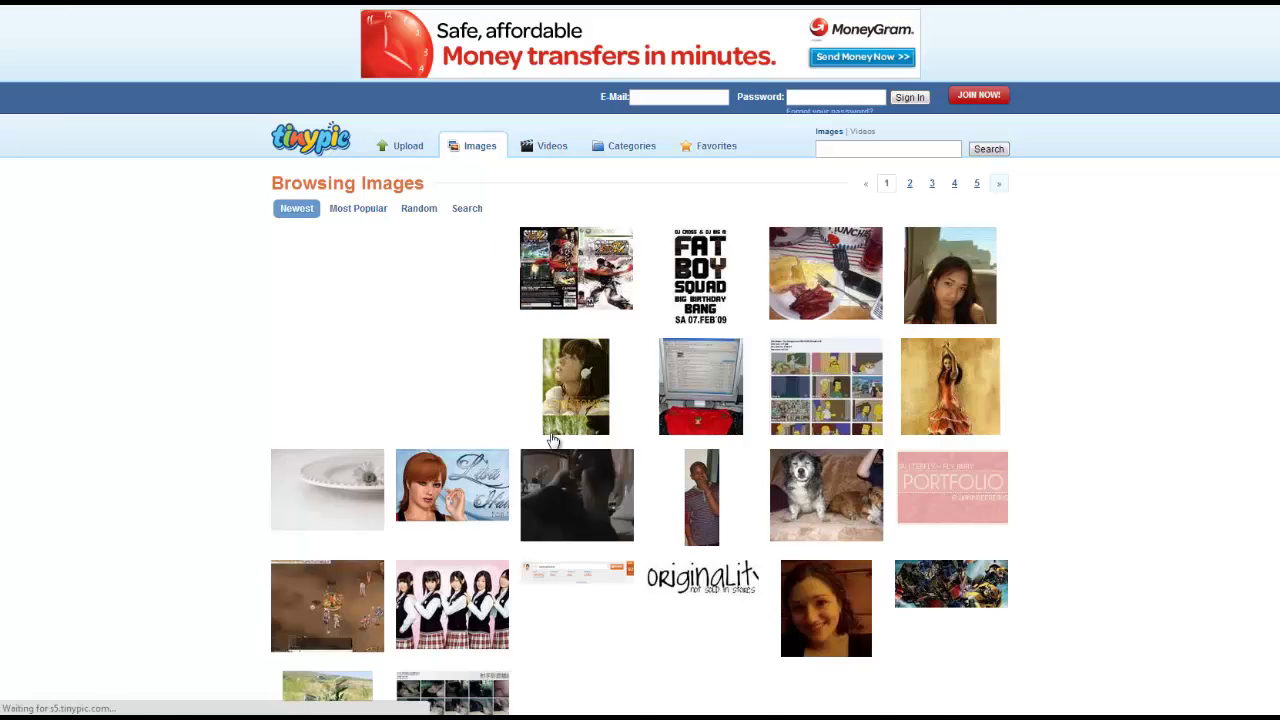
scroll(553, 440, down, 10)
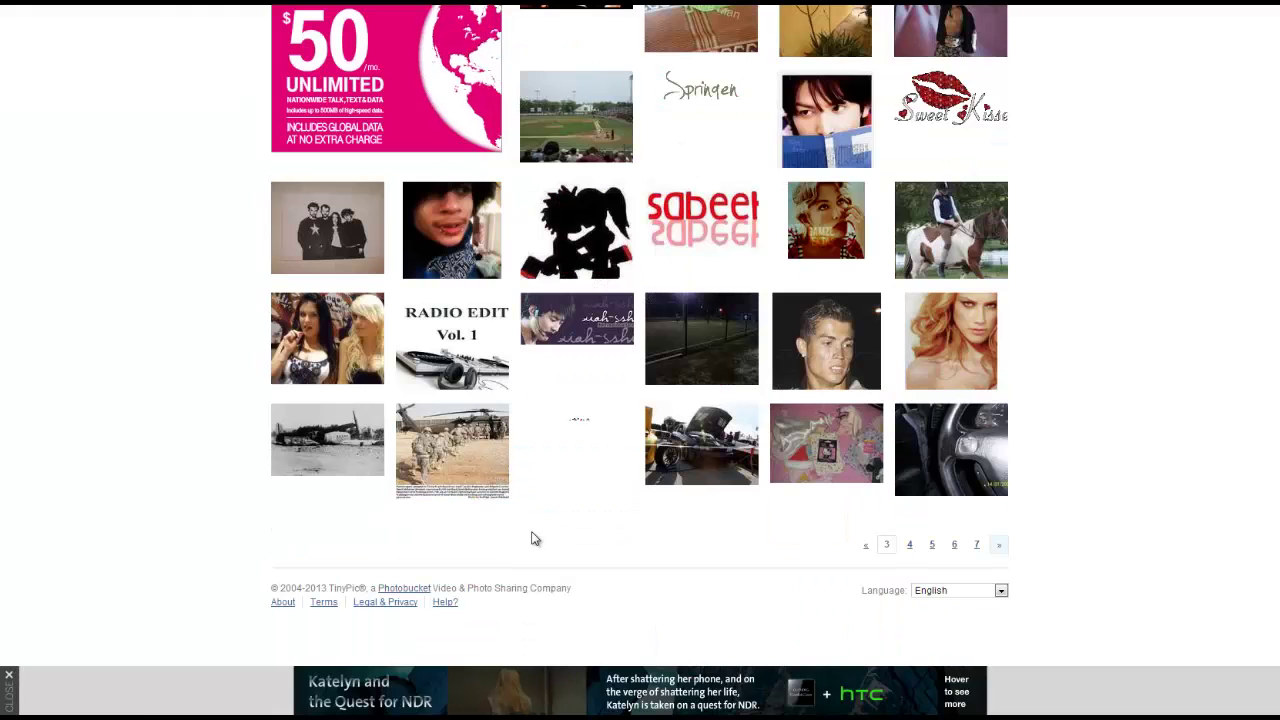
click(476, 348)
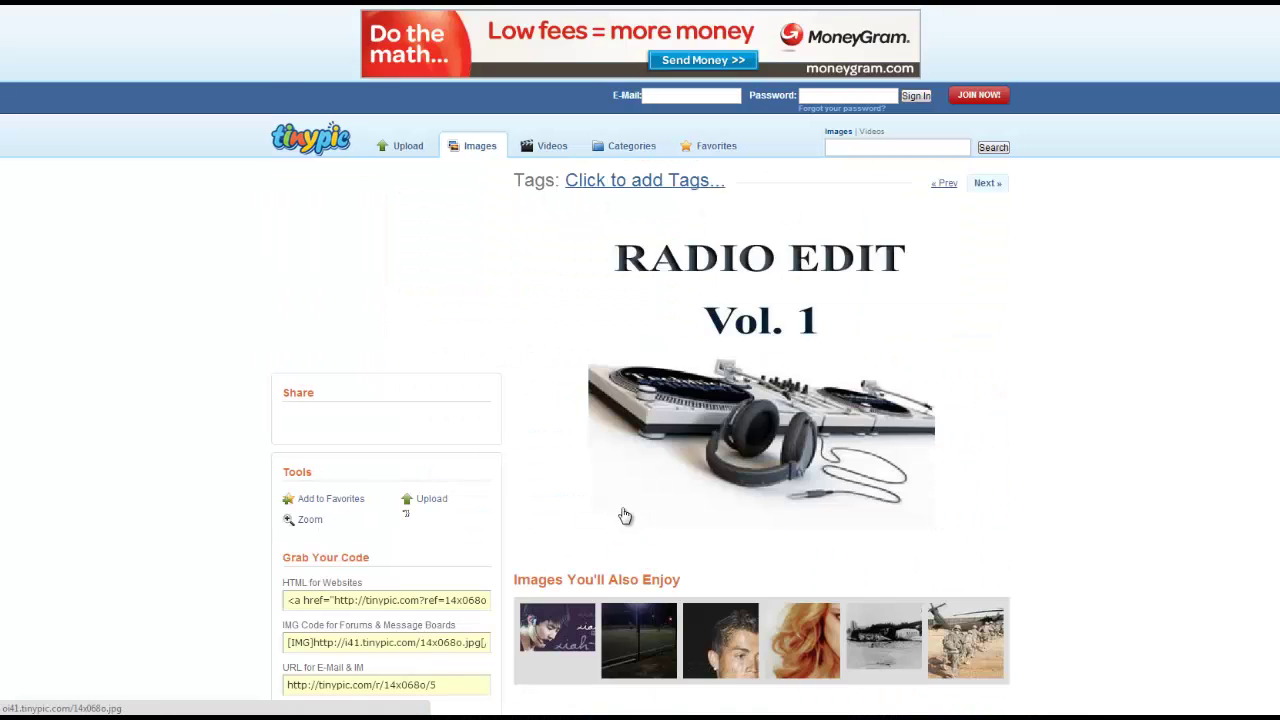
Copy the image's IMG code for forums and paste it below the description in the post details
scroll(624, 516, down, 2)
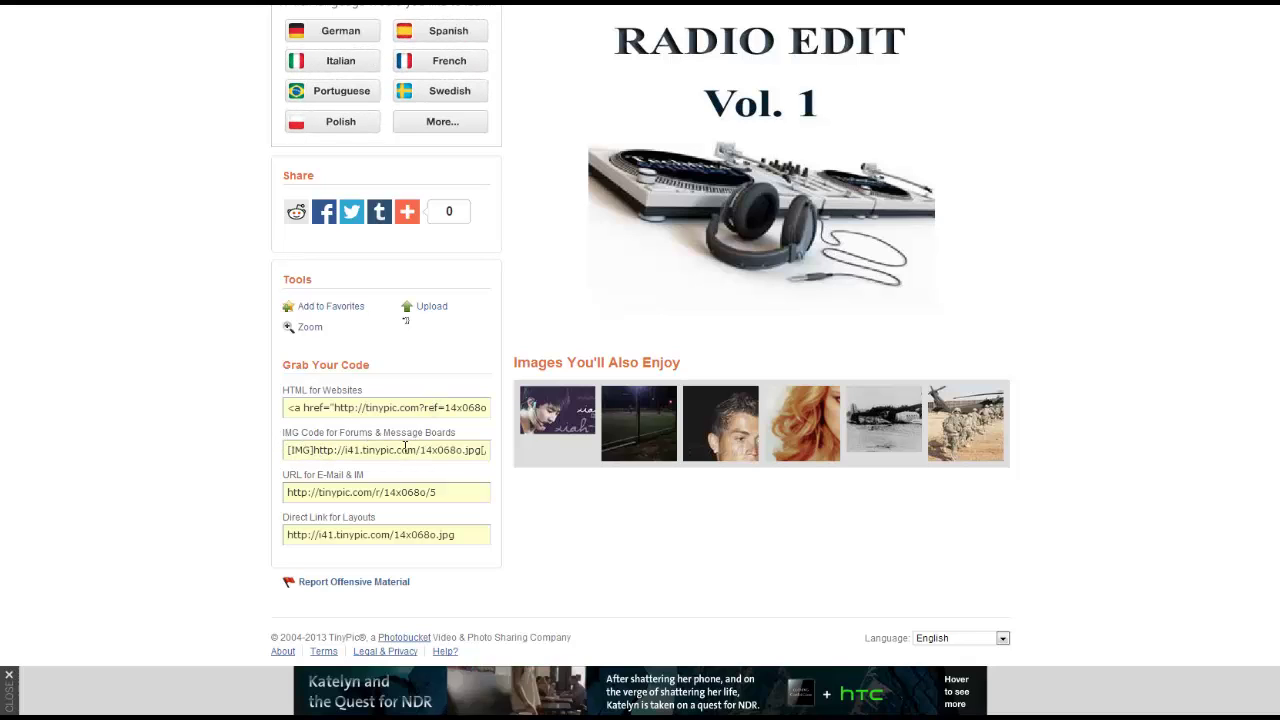
click(340, 450)
right_click(337, 453)
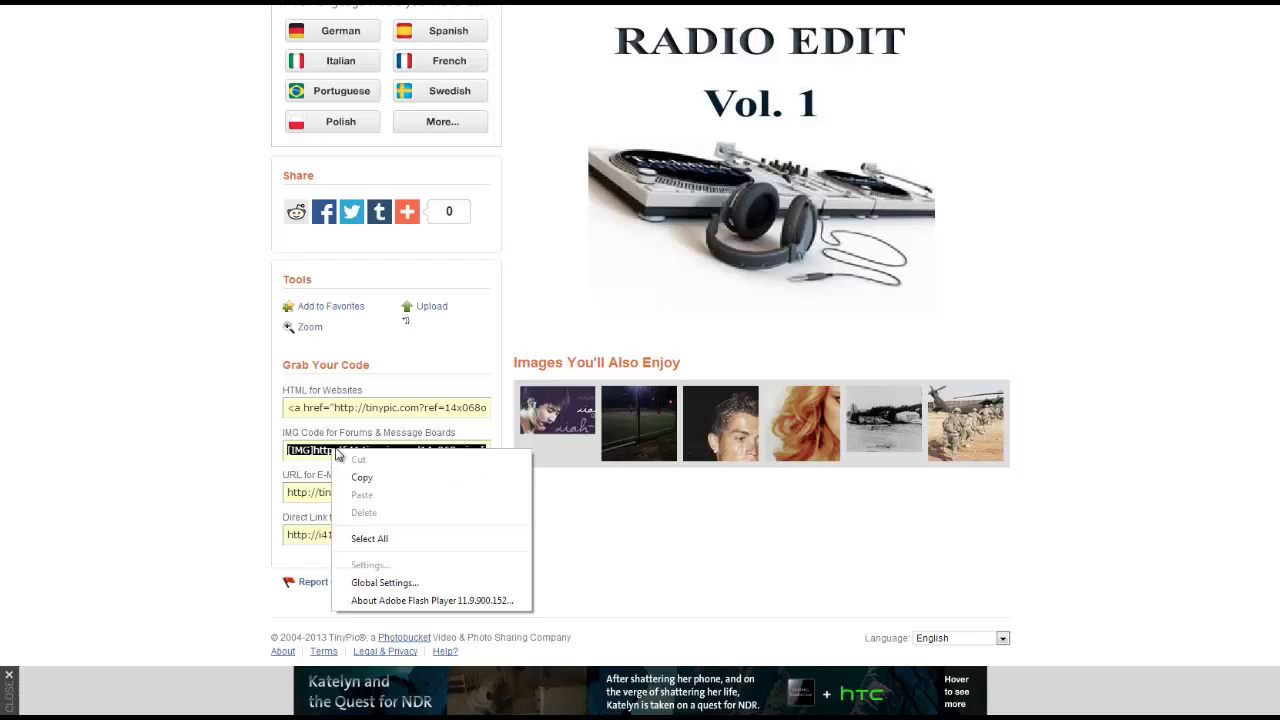
click(361, 477)
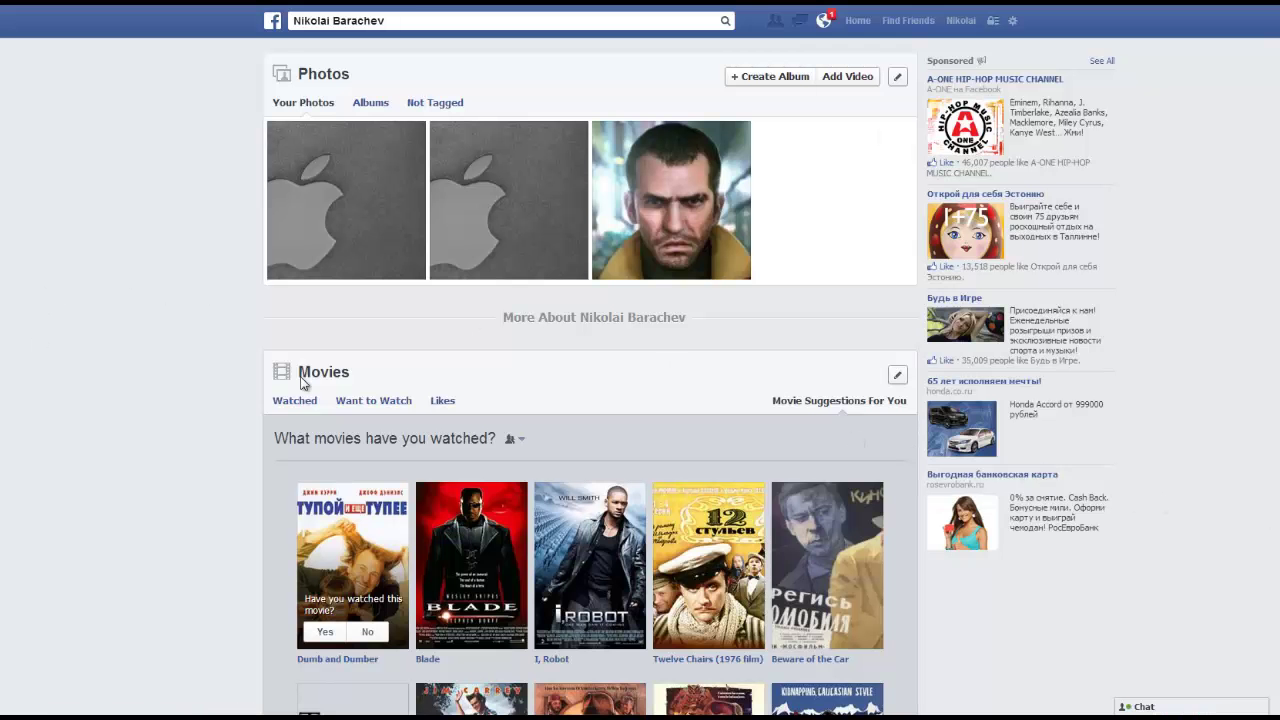
Switch to Facebook, open the grey Apple logo photo from the profile's photos and copy its image URL
click(497, 193)
right_click(427, 334)
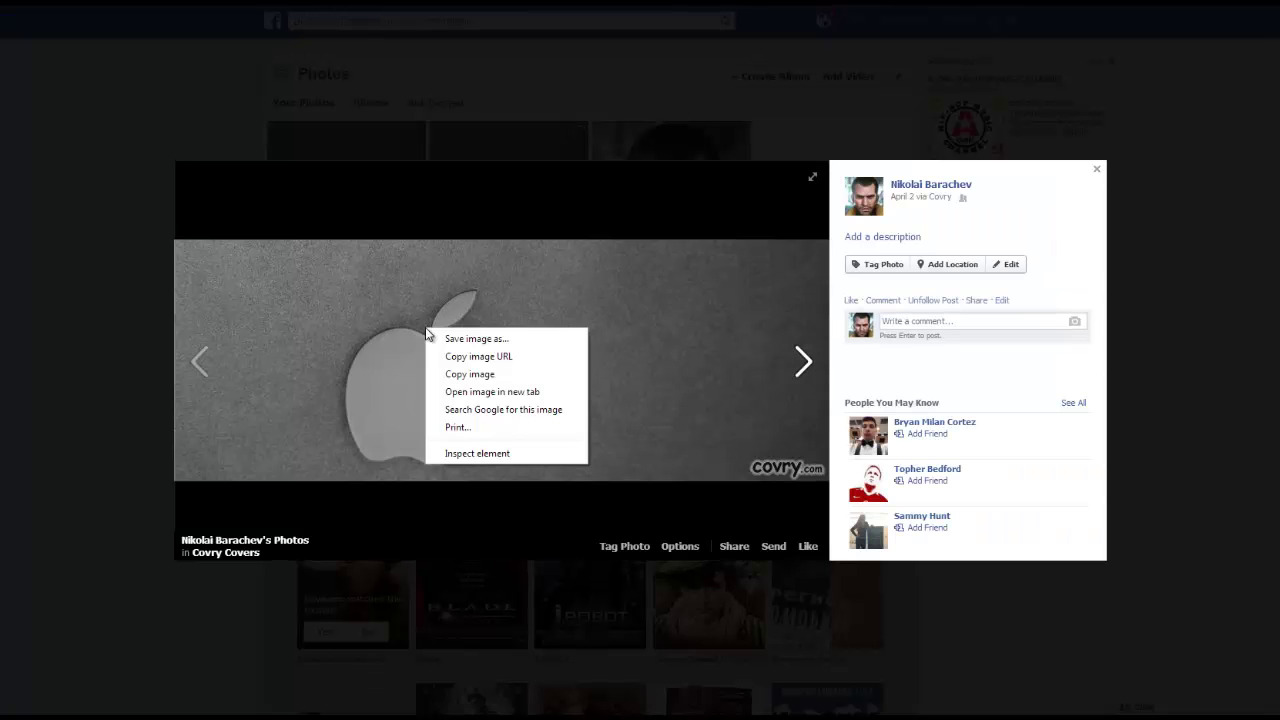
click(488, 357)
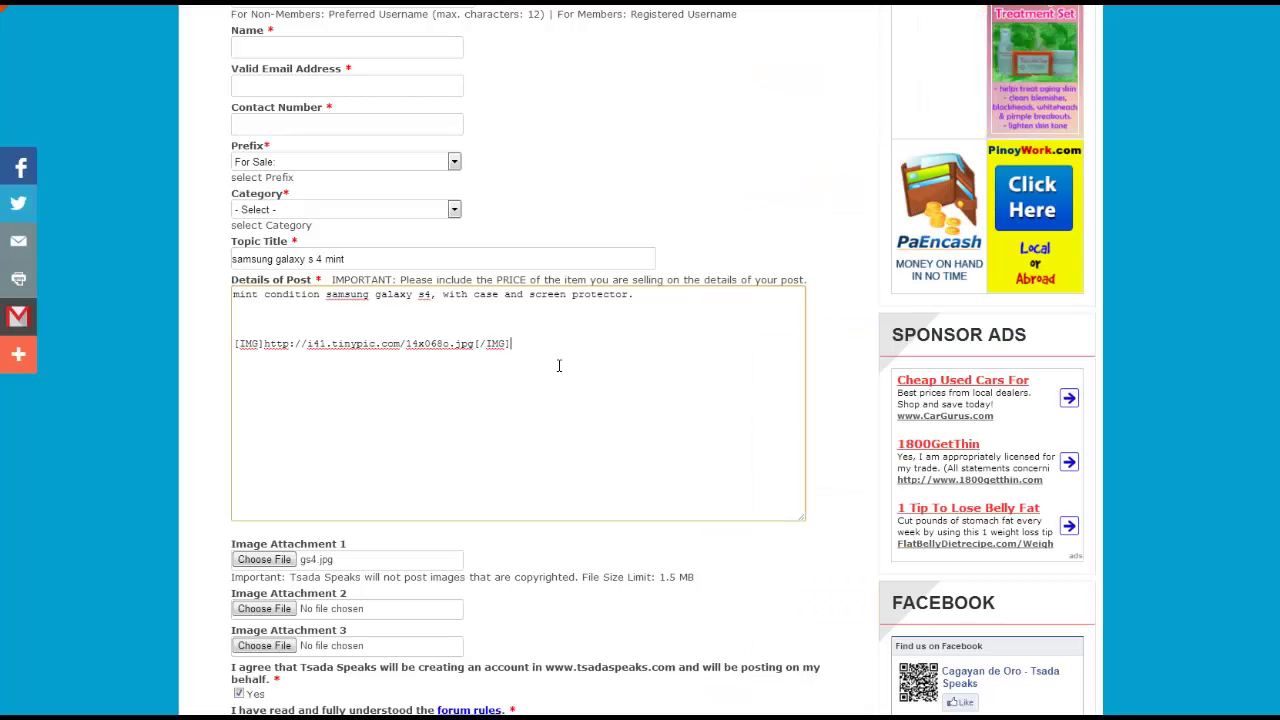
Add the copied Facebook image URL enclosed in IMG tags on a new line below the TinyPic image code in the post details
key(Return)
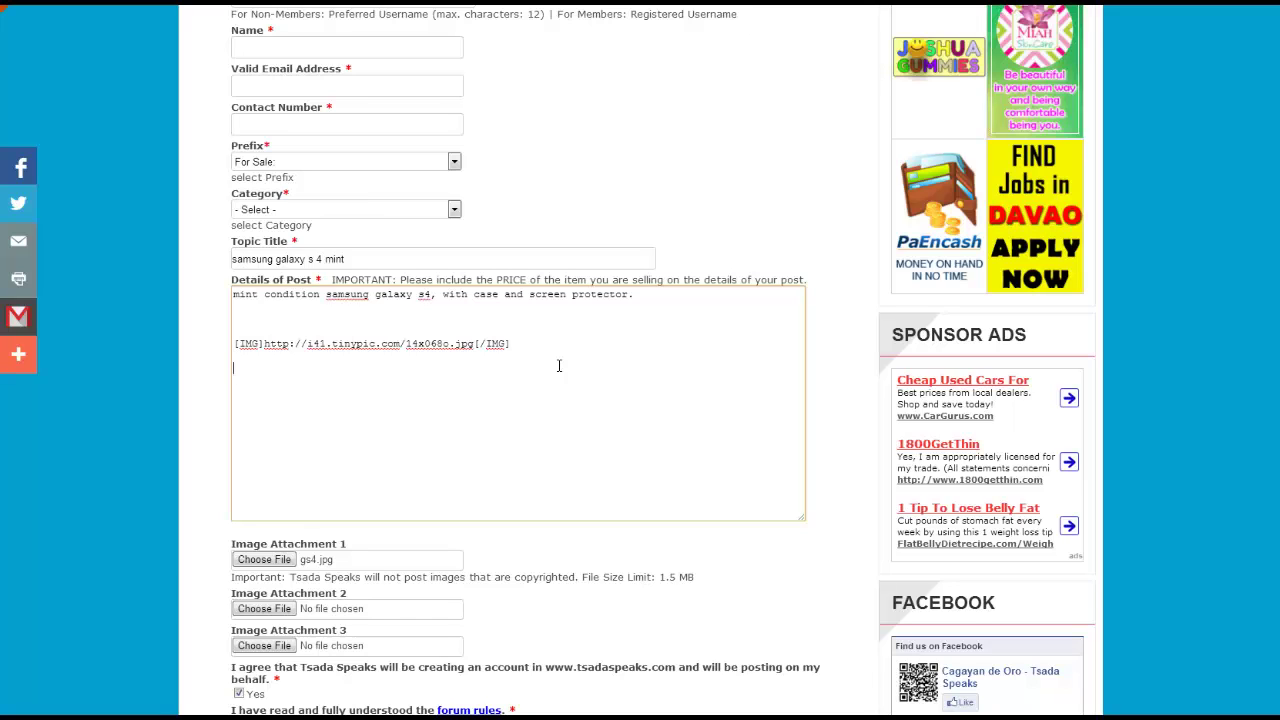
text([IMG)
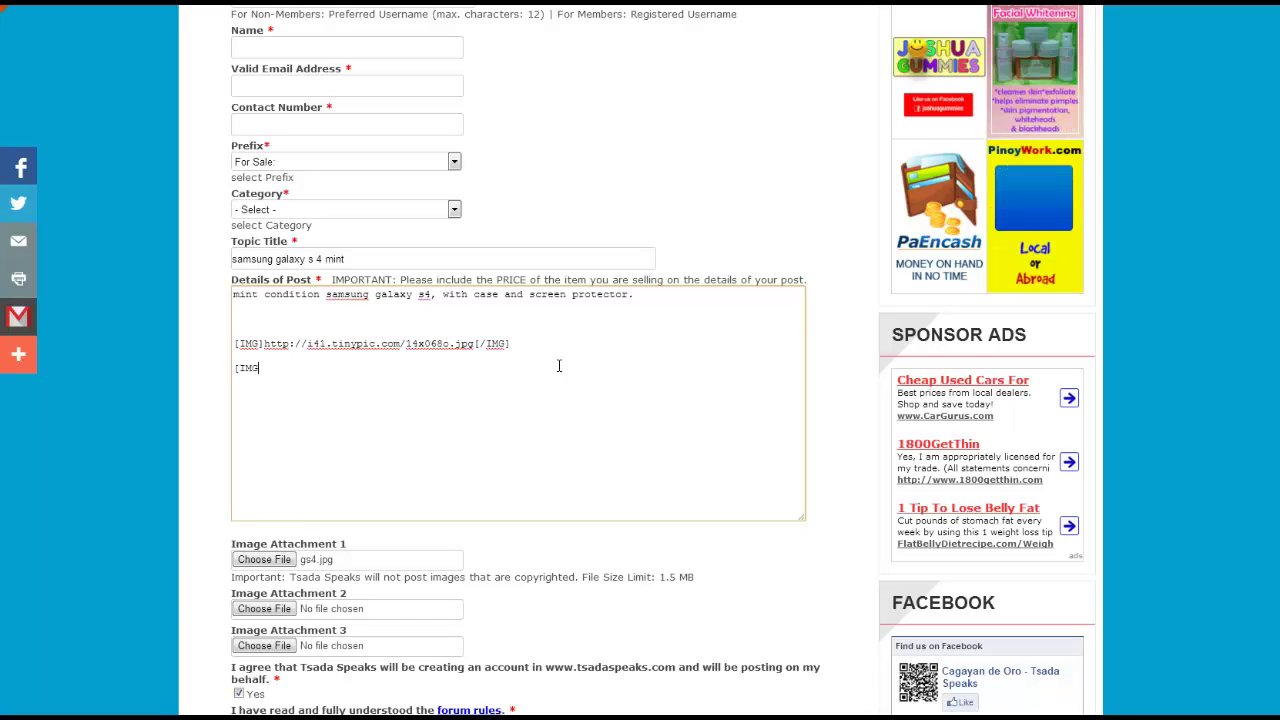
text(])
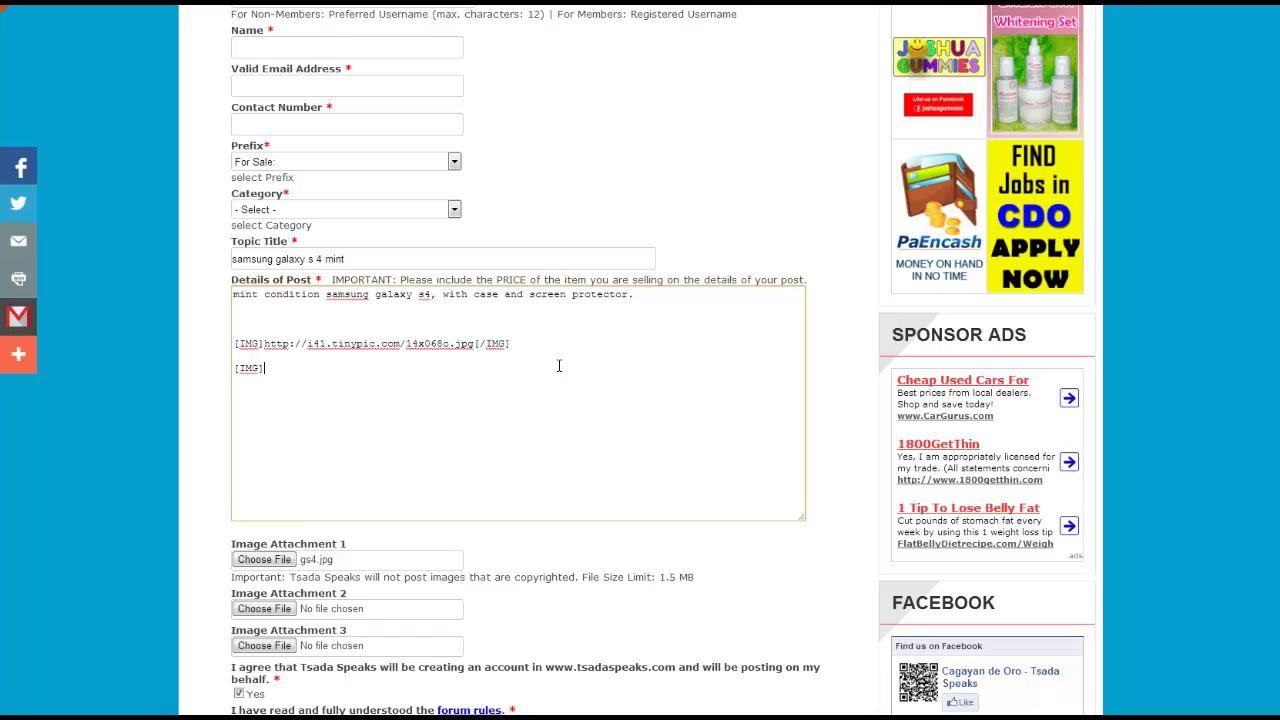
key(ctrl+v)
text([)
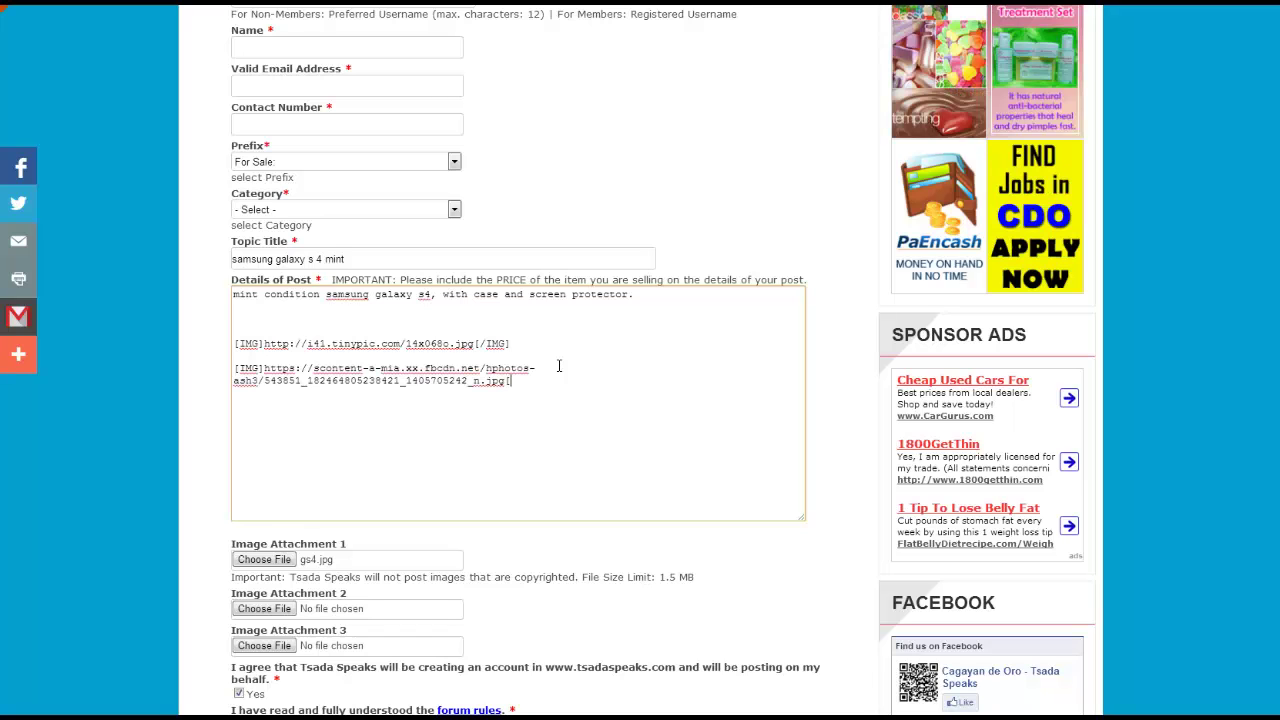
text(IMG])
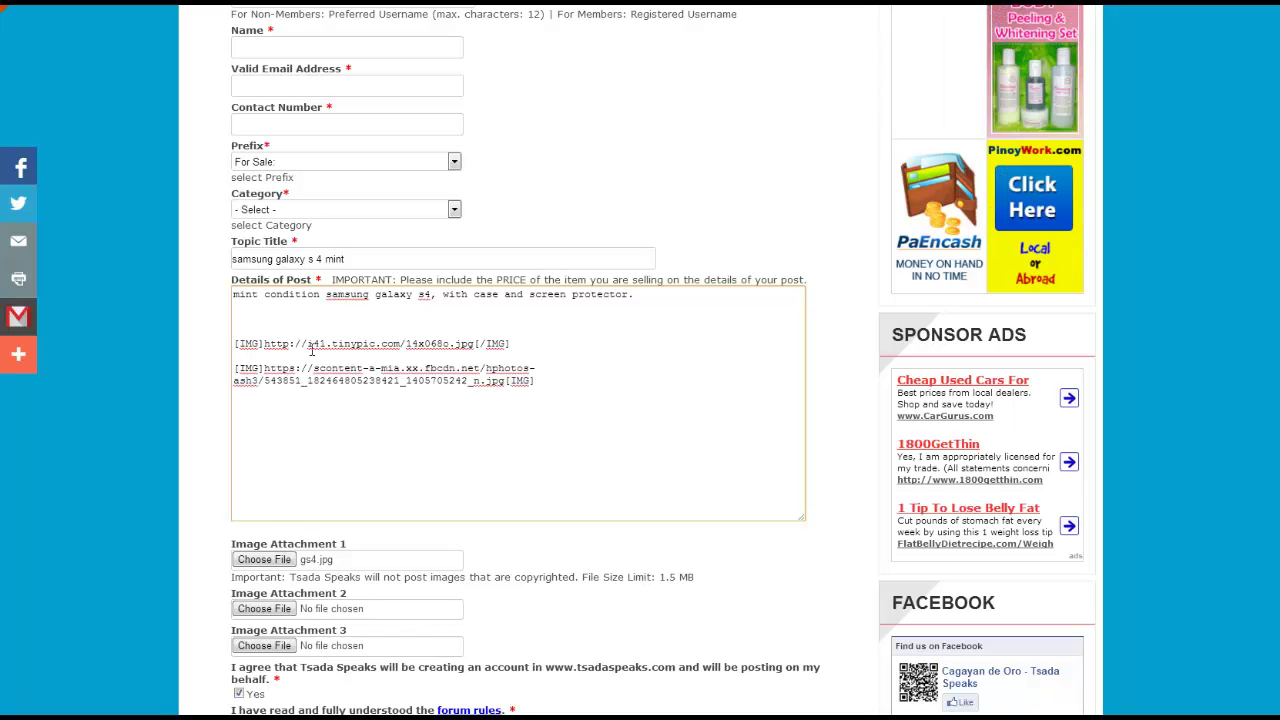
click(291, 343)
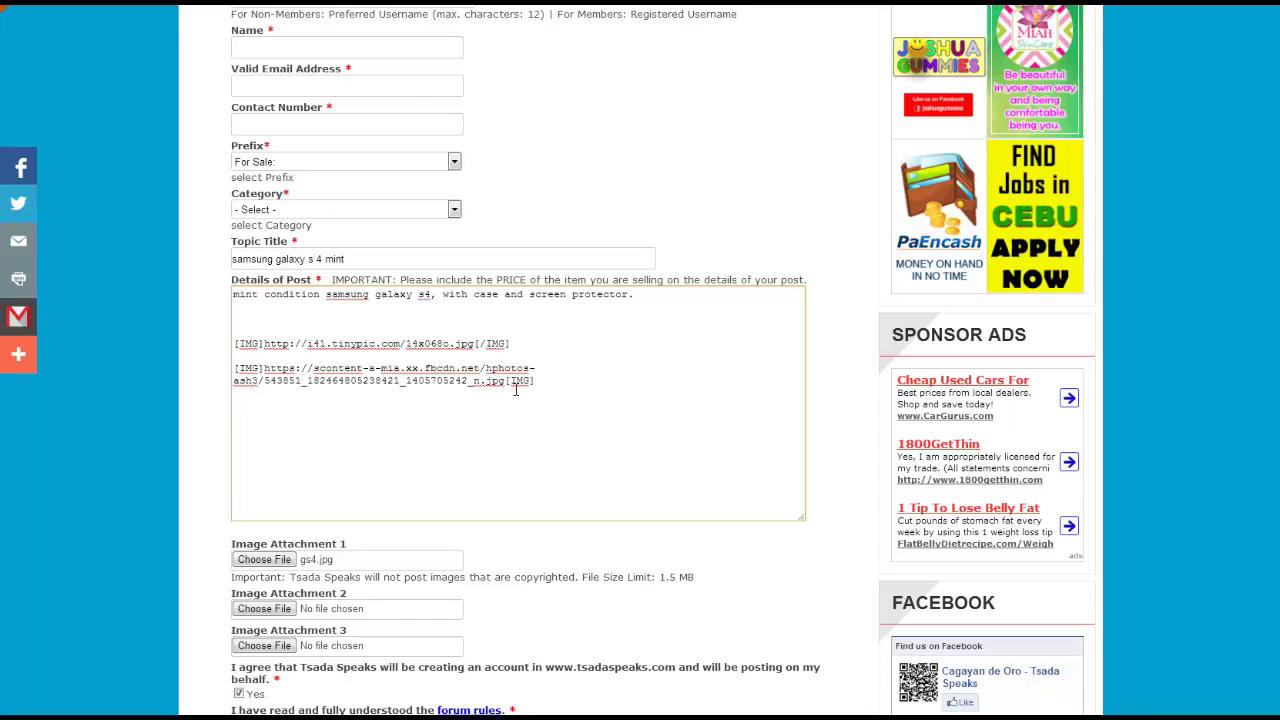
Switch to YouTube, open the "Samsung Galaxy S4: Unboxing & Review" video from the search results and copy its URL
scroll(429, 360, down, 3)
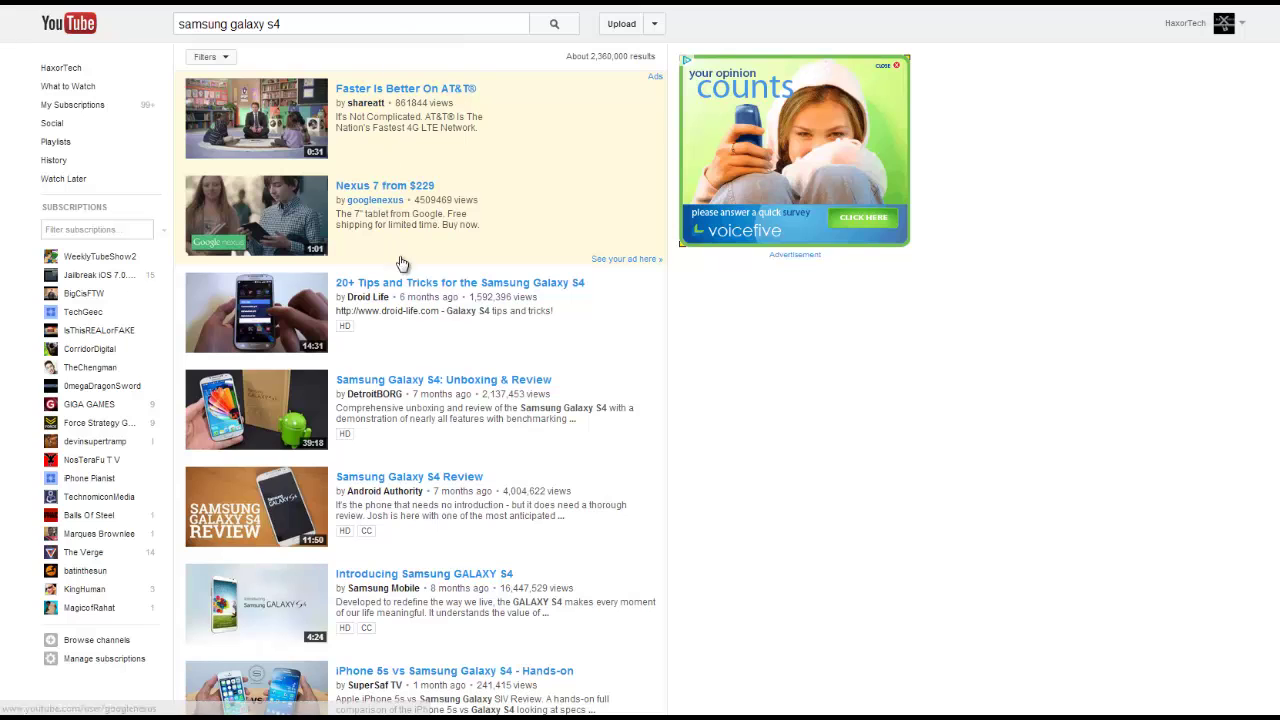
scroll(448, 345, down, 1)
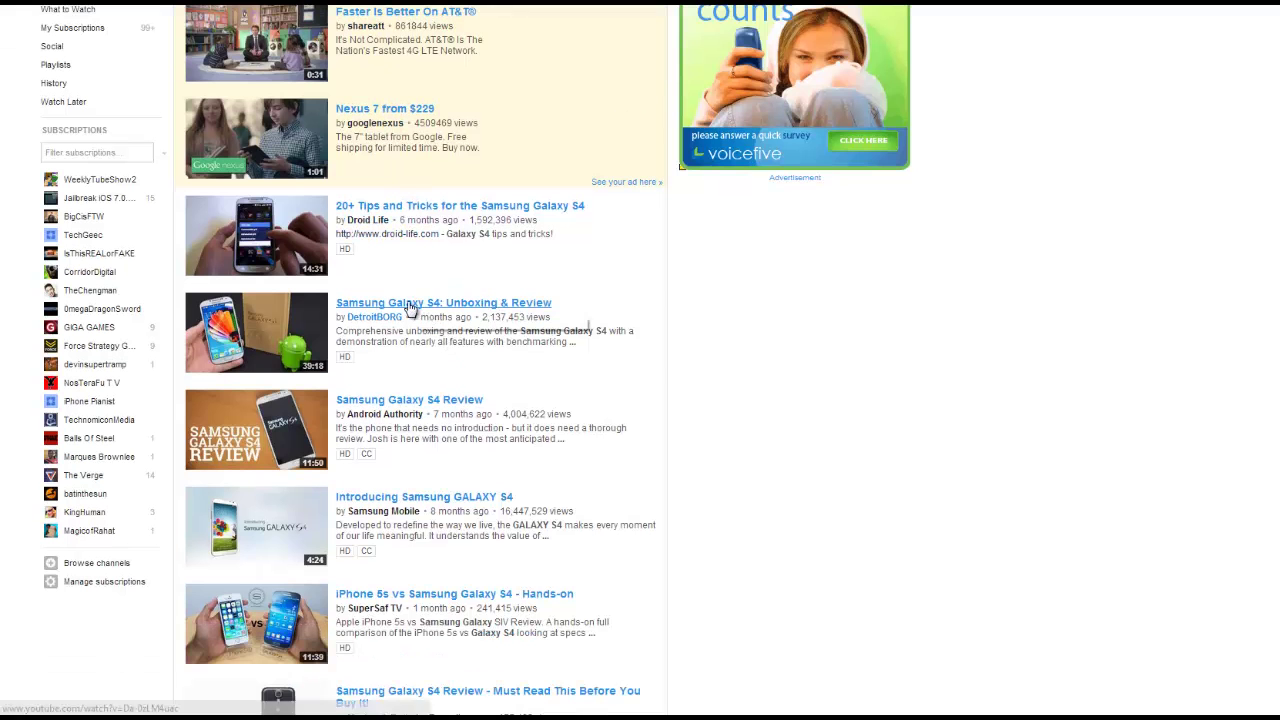
click(408, 307)
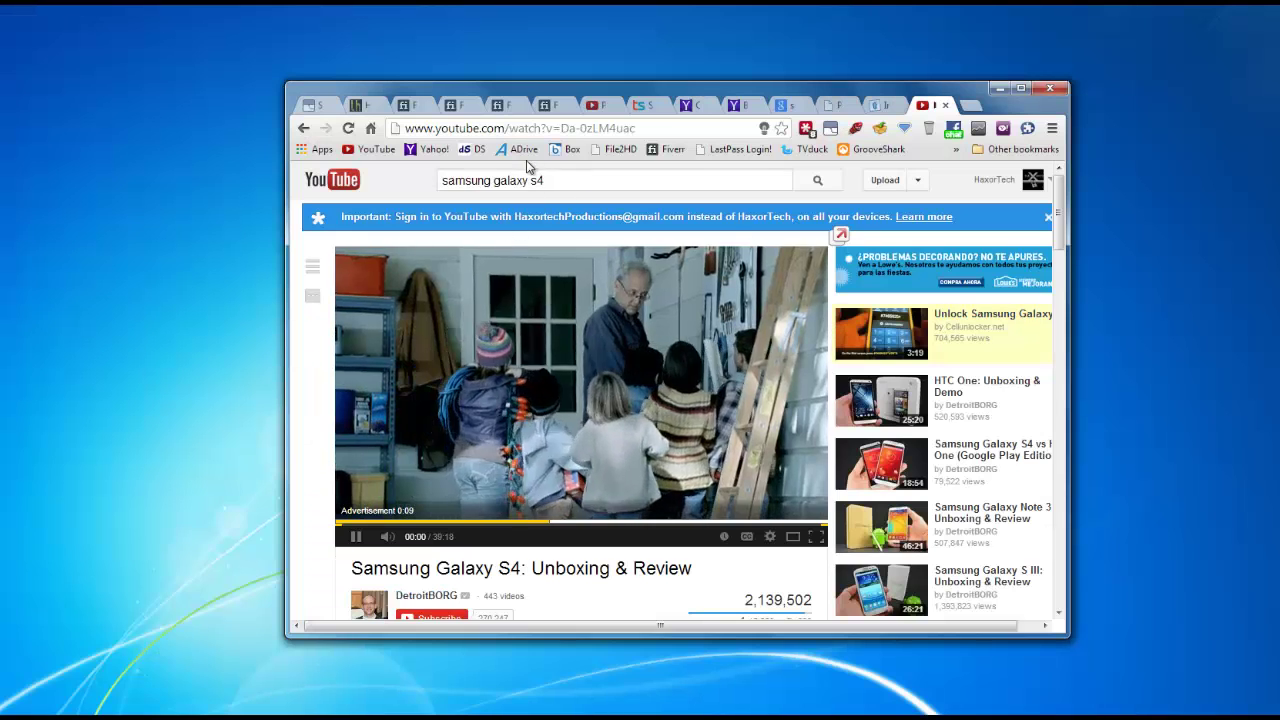
click(501, 130)
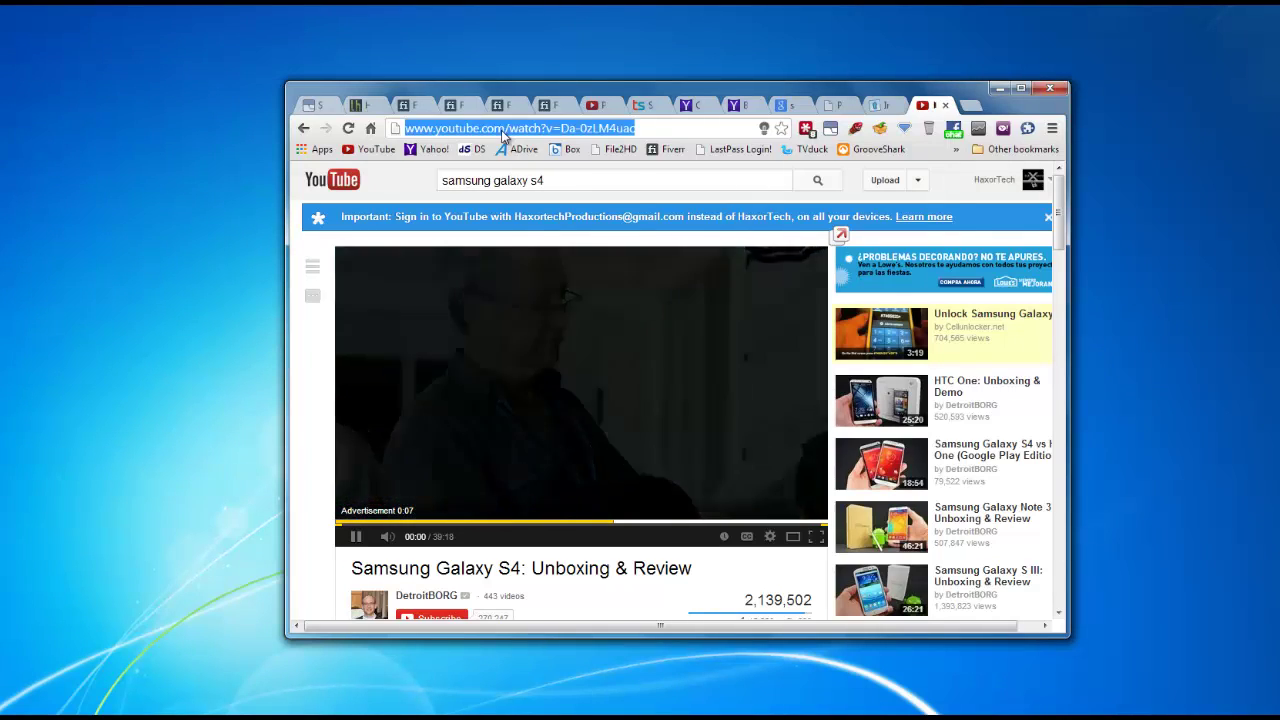
right_click(501, 130)
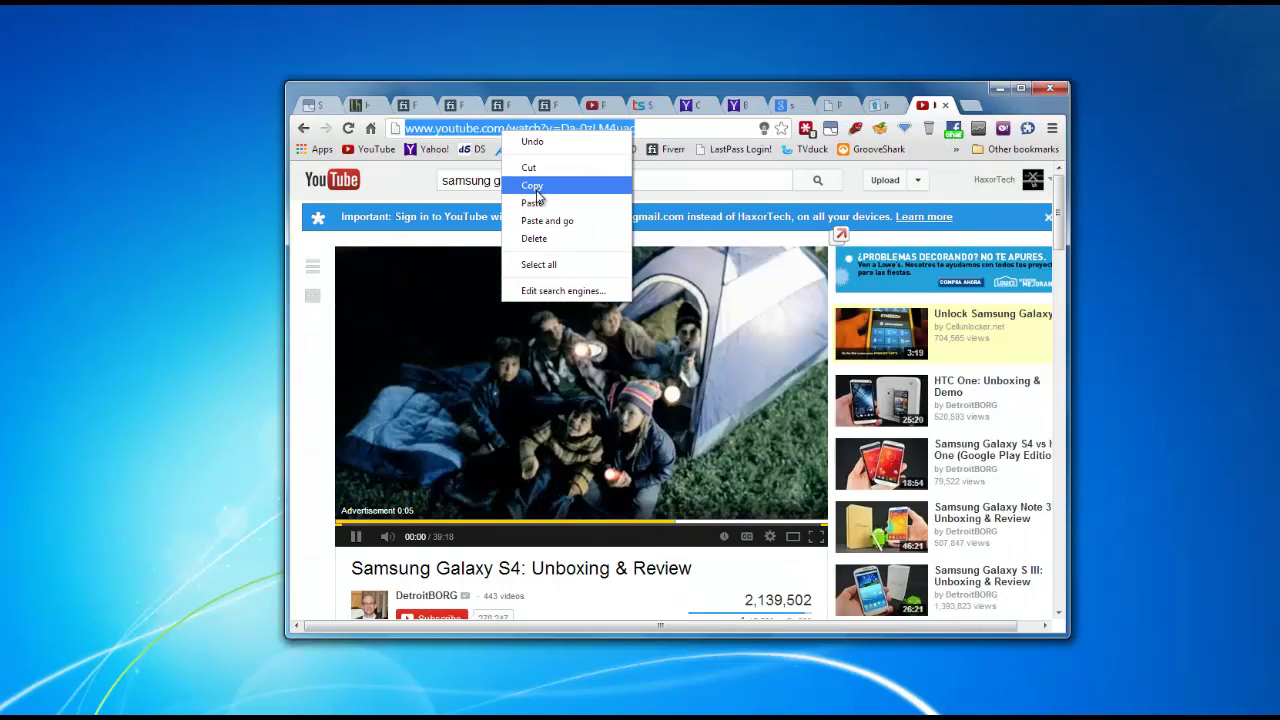
click(532, 185)
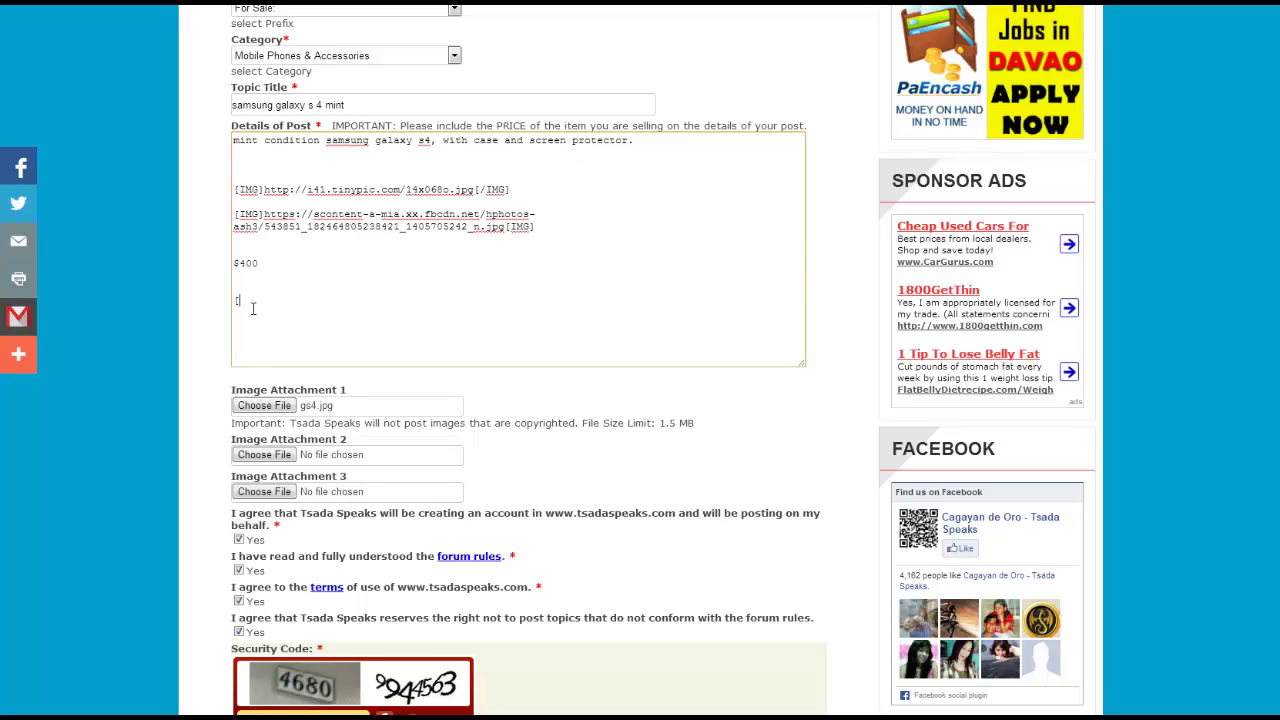
Add a youtube tag below the $400 price, paste the video URL, trim it to 0zLM4uac and close it with [/youtube]
text(youtube)
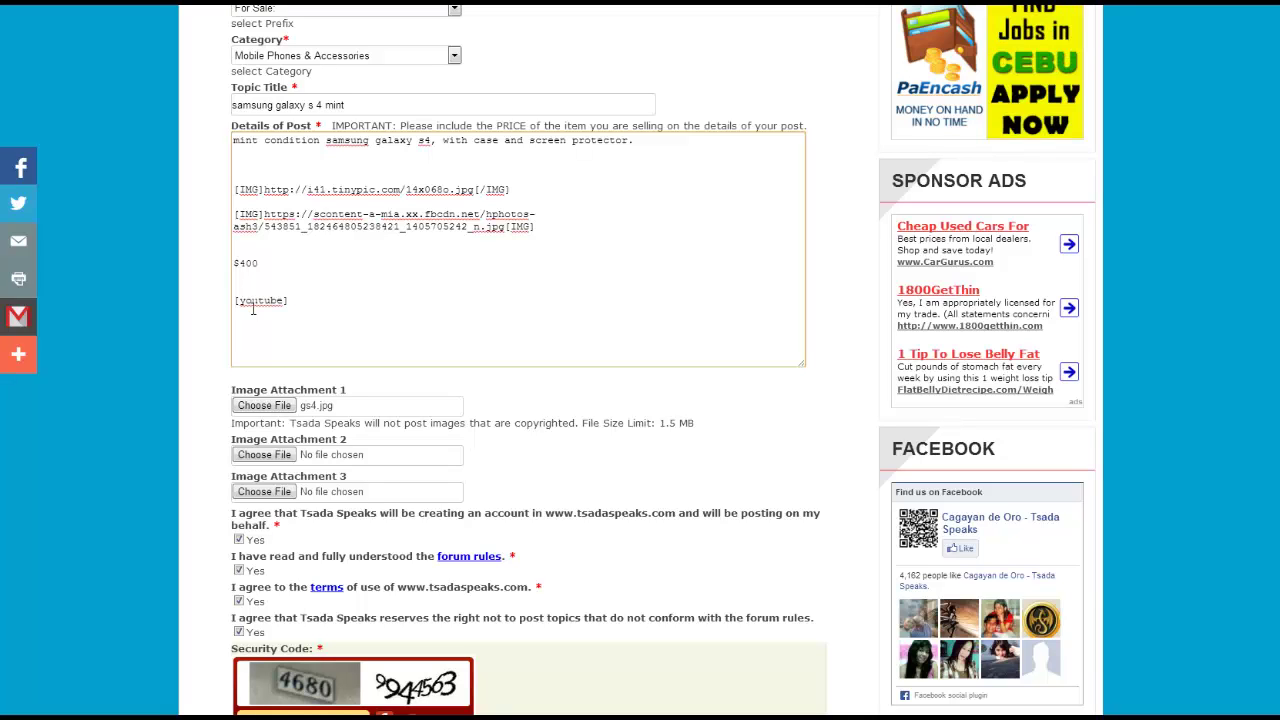
key(ctrl+v)
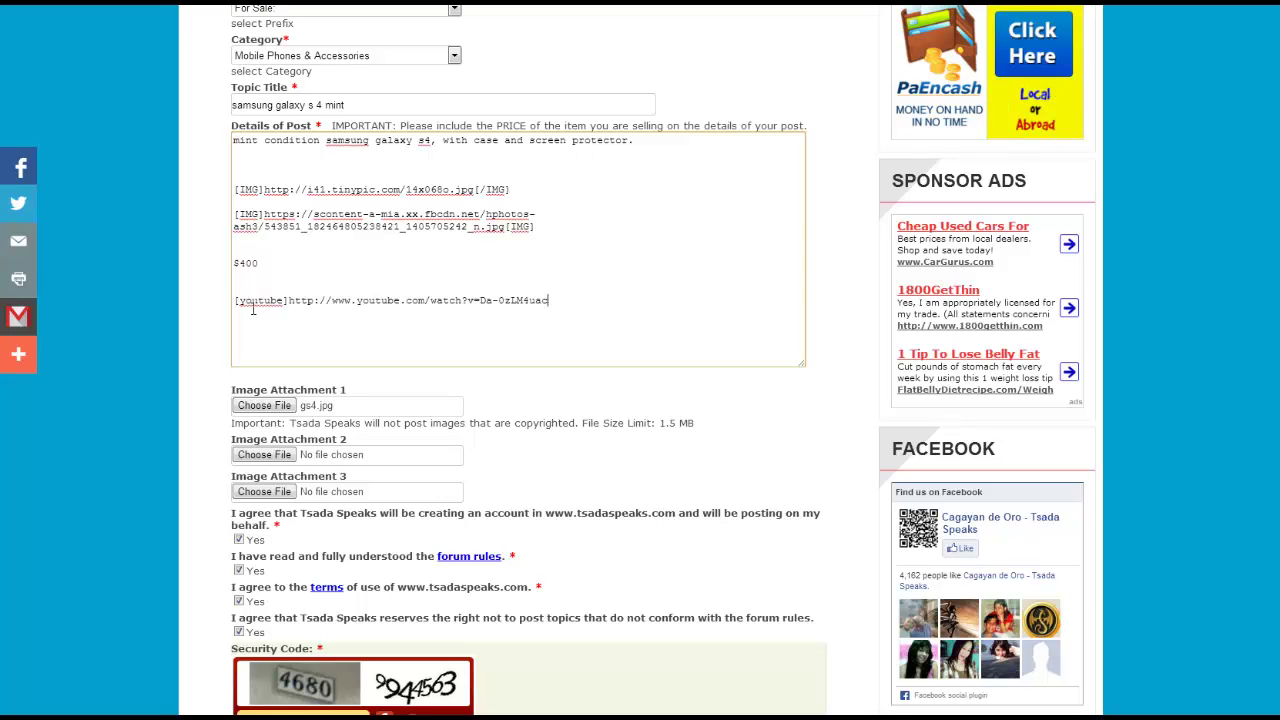
drag(499, 304, 288, 306)
key(BackSpace)
click(499, 308)
text([)
text(/you)
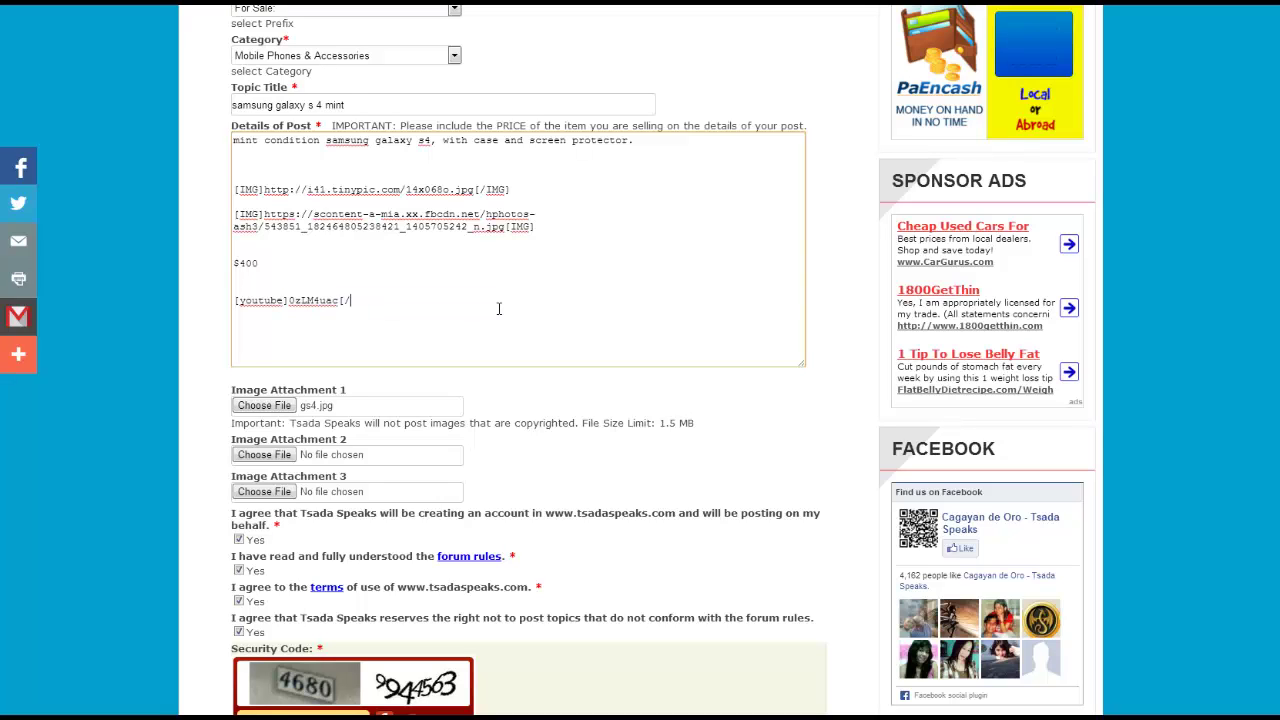
text(tube])
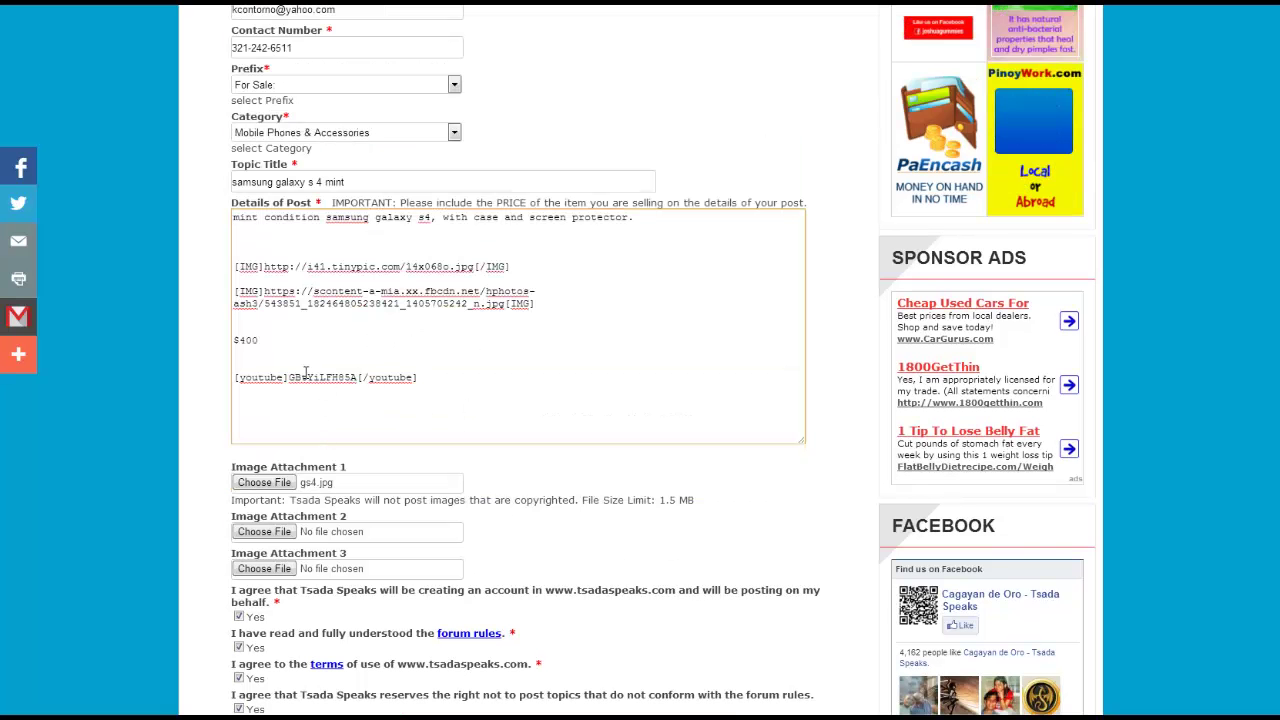
Open the "IPHONE SPEAKER RUSH!!!" for-sale topic and examine its photo and its private message, report and quote options
scroll(330, 380, down, 7)
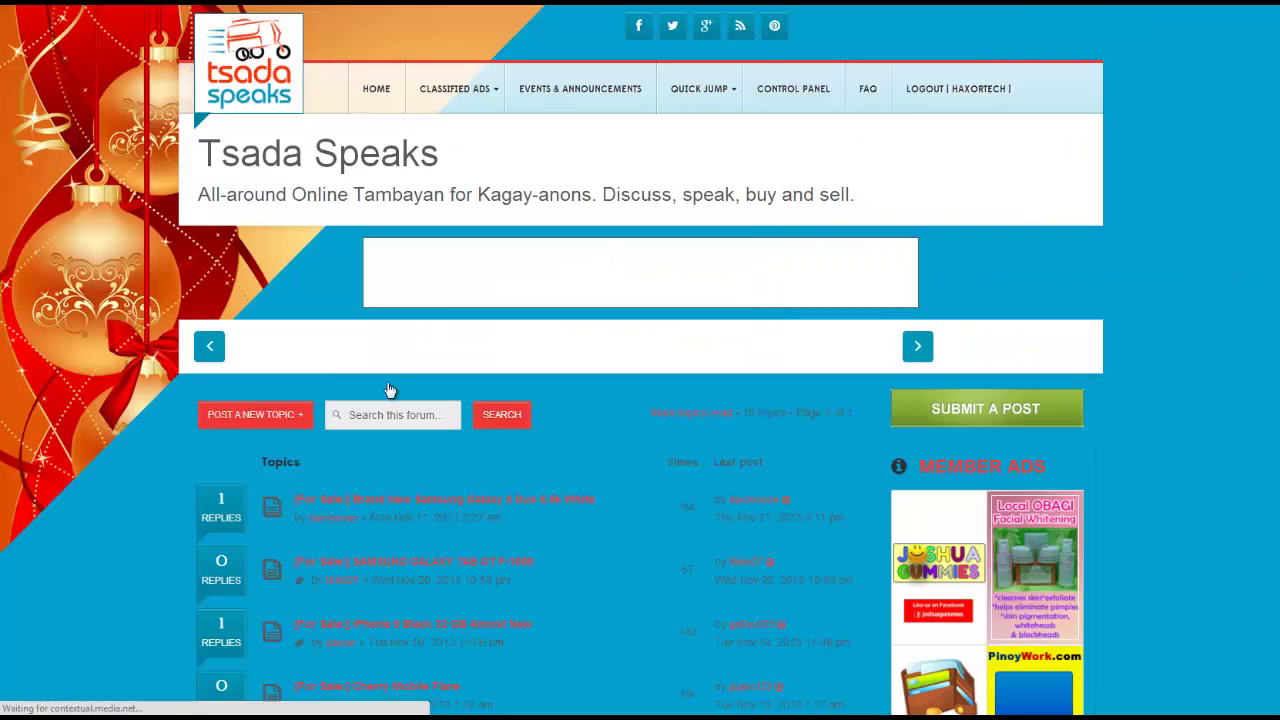
scroll(398, 423, down, 2)
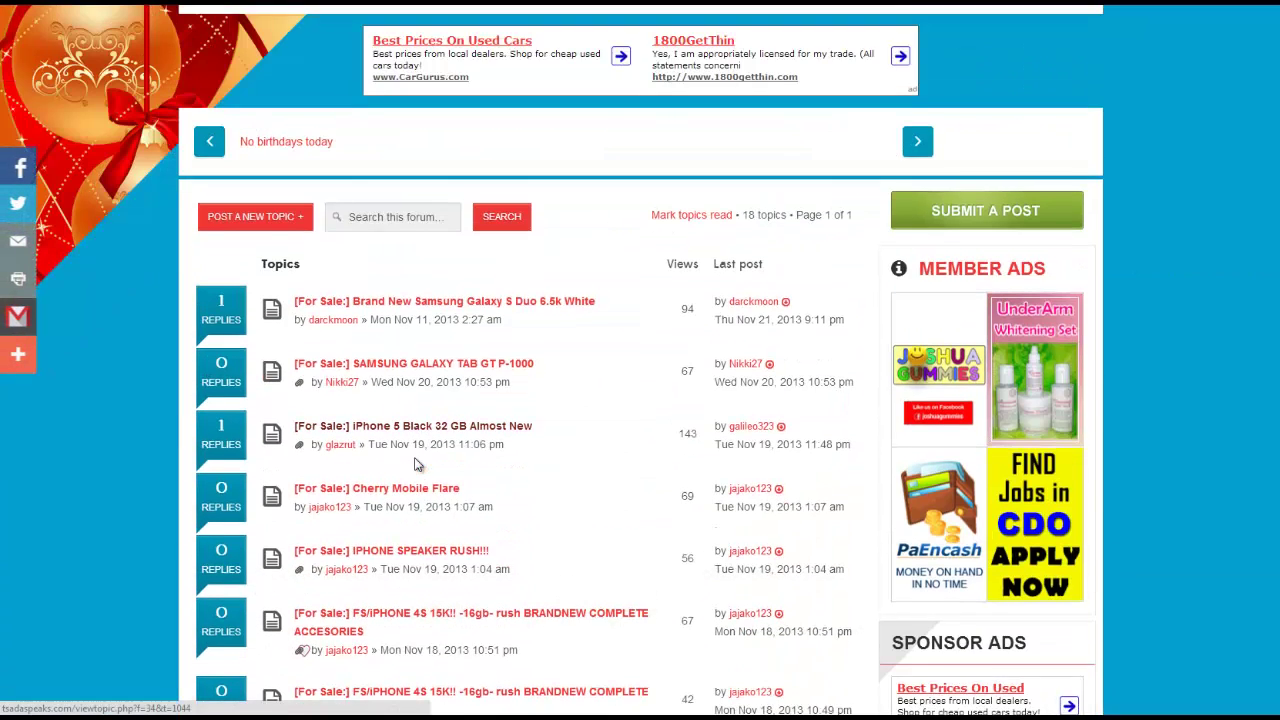
scroll(385, 410, down, 1)
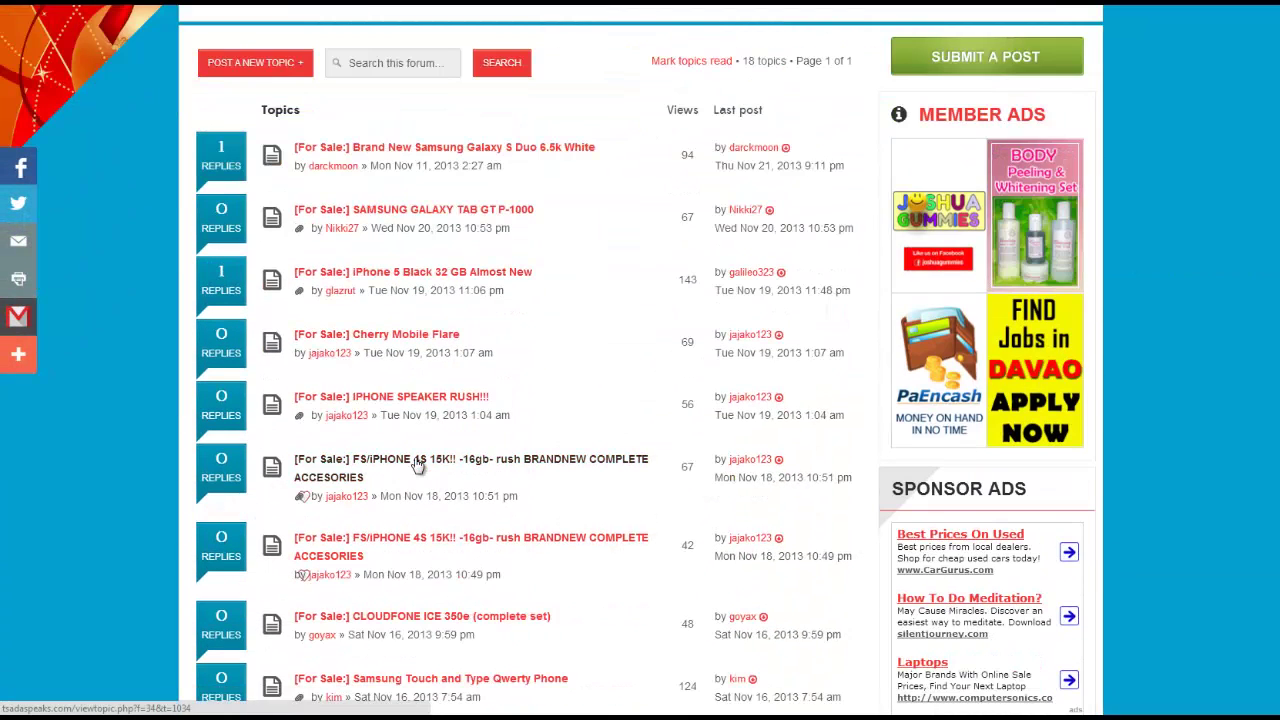
click(365, 400)
scroll(490, 391, down, 1)
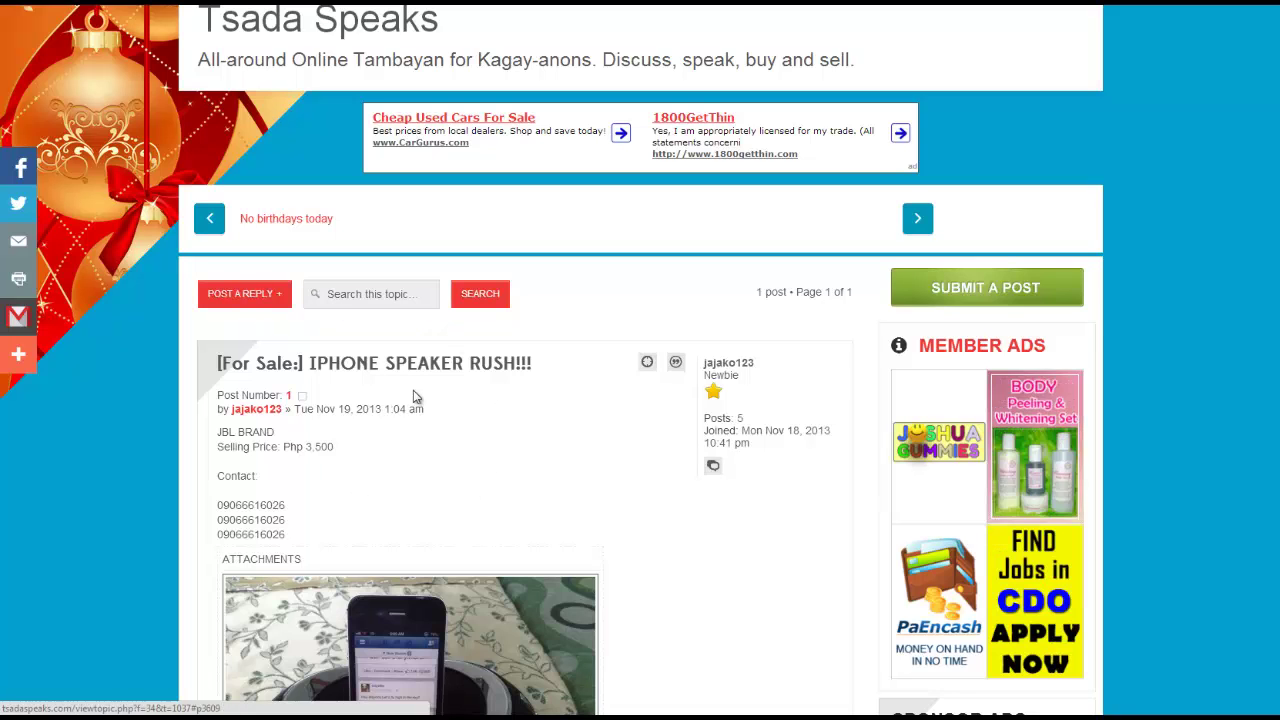
scroll(577, 447, down, 4)
scroll(650, 470, up, 4)
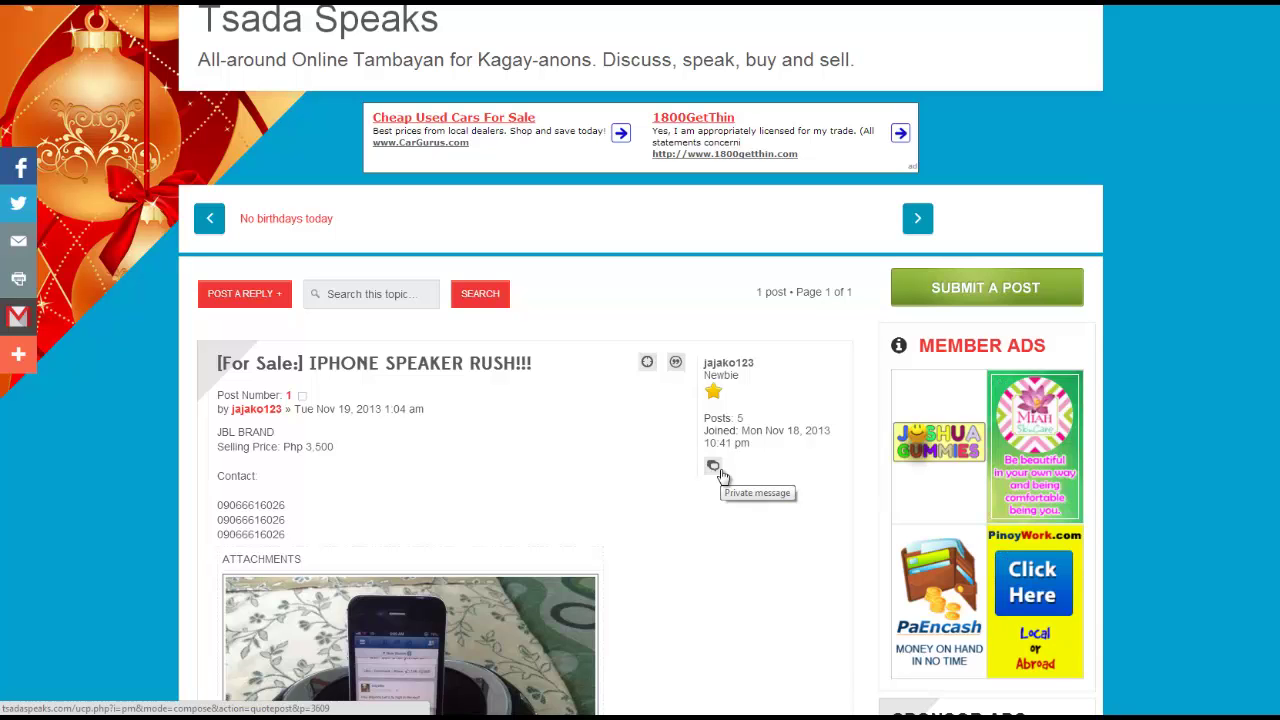
scroll(706, 370, down, 2)
scroll(663, 386, up, 3)
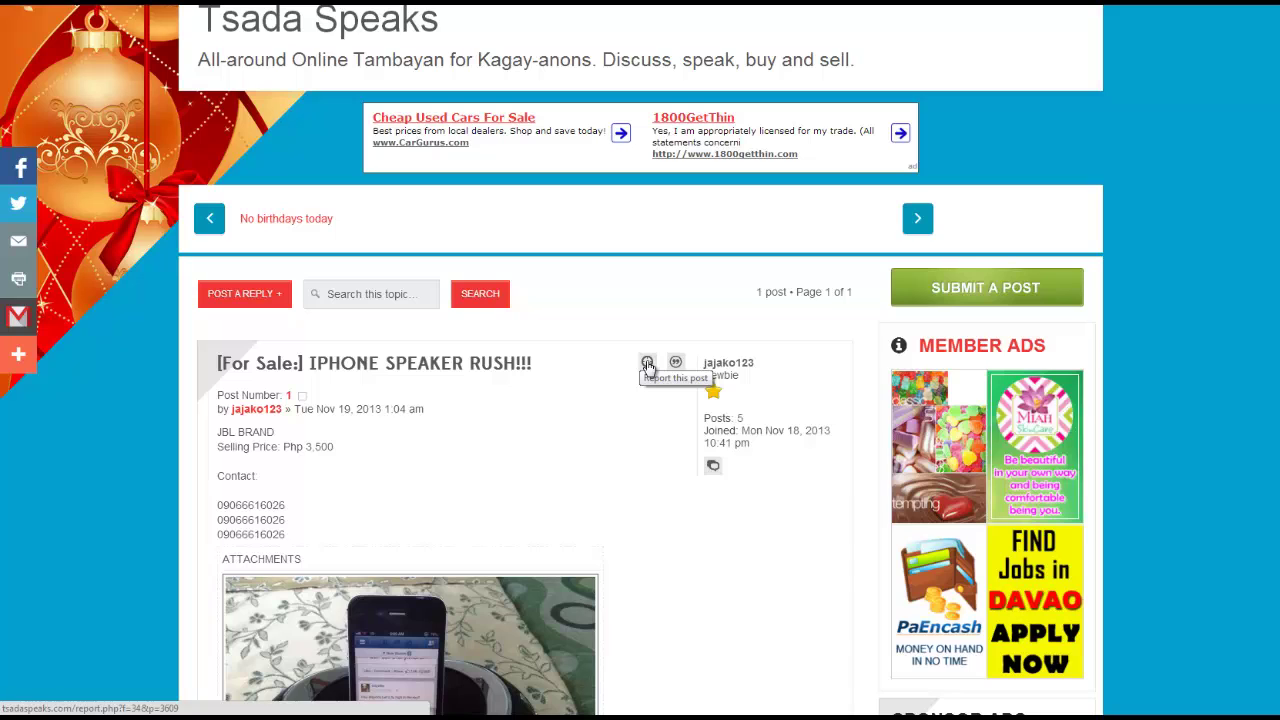
scroll(410, 374, down, 2)
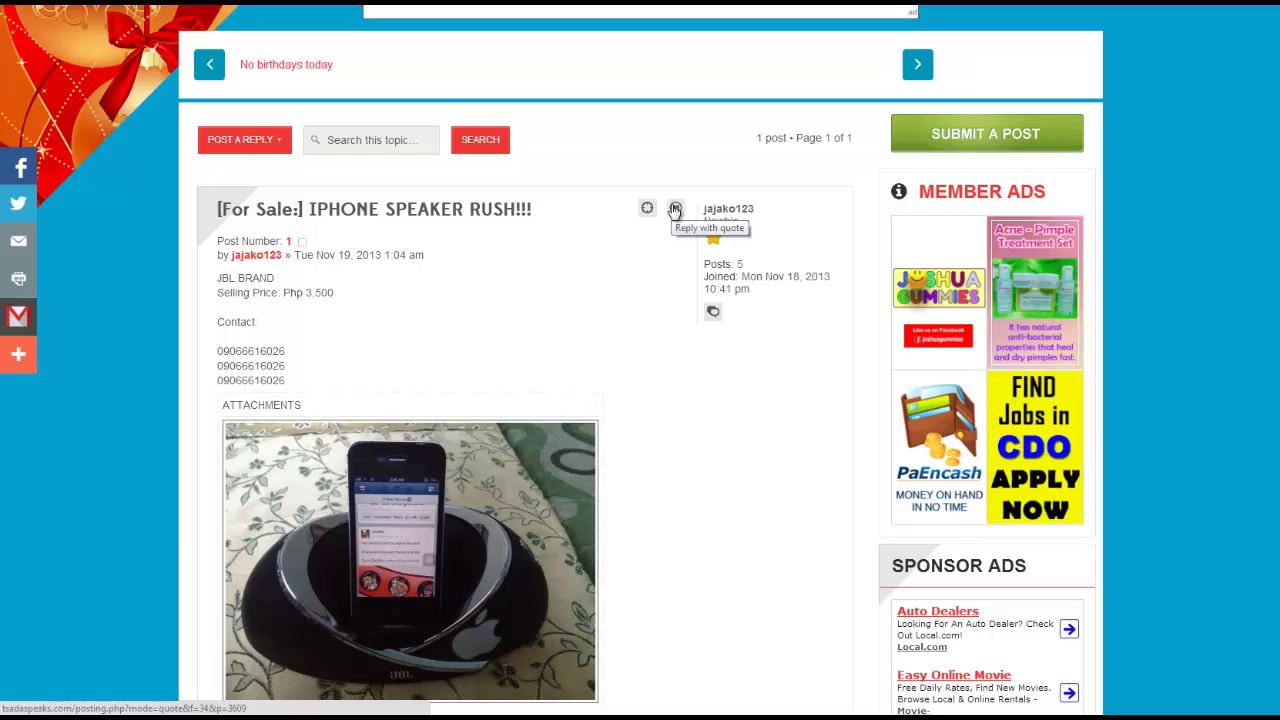
Open the forum's User Control Panel and view its overview page
scroll(792, 403, up, 3)
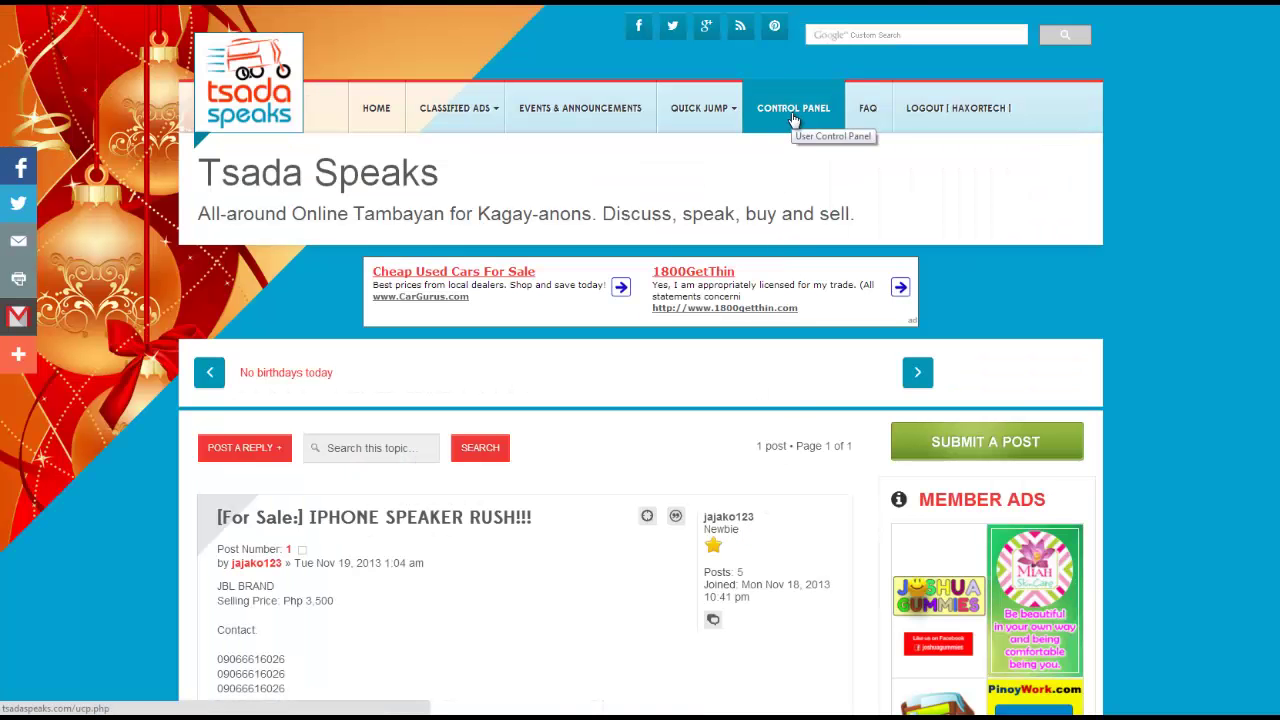
click(793, 112)
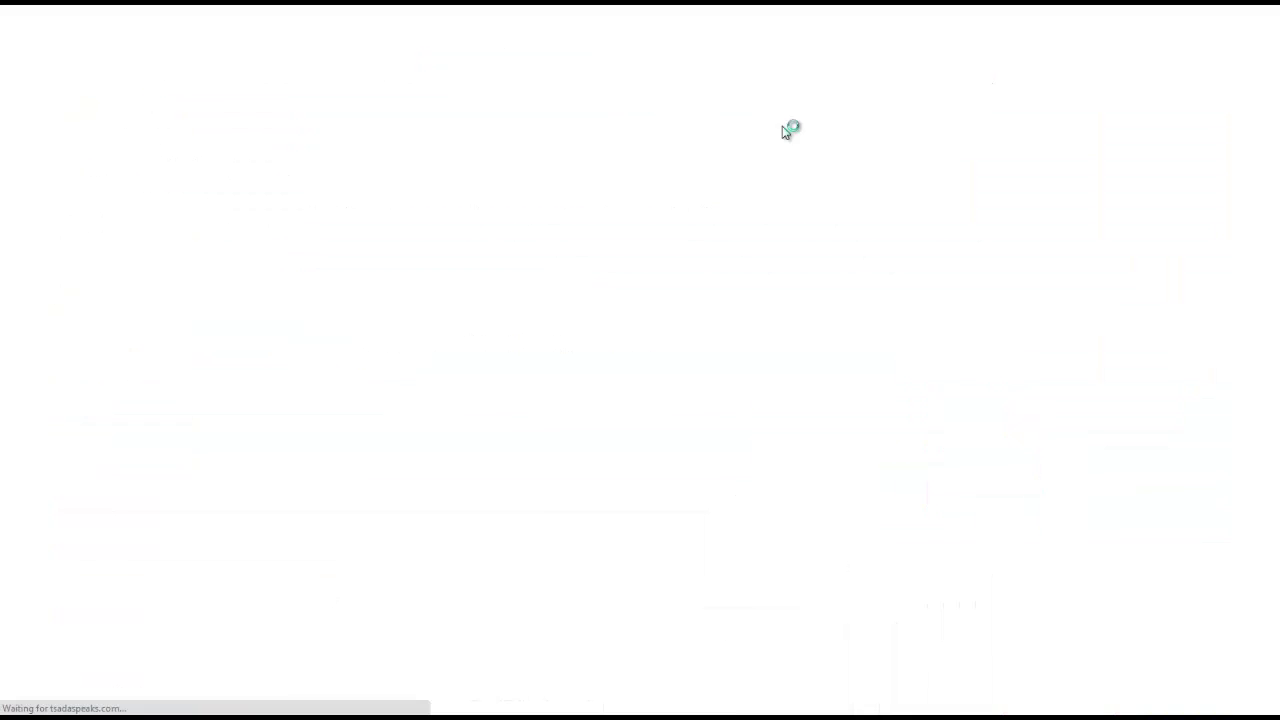
scroll(560, 605, down, 1)
scroll(539, 471, down, 2)
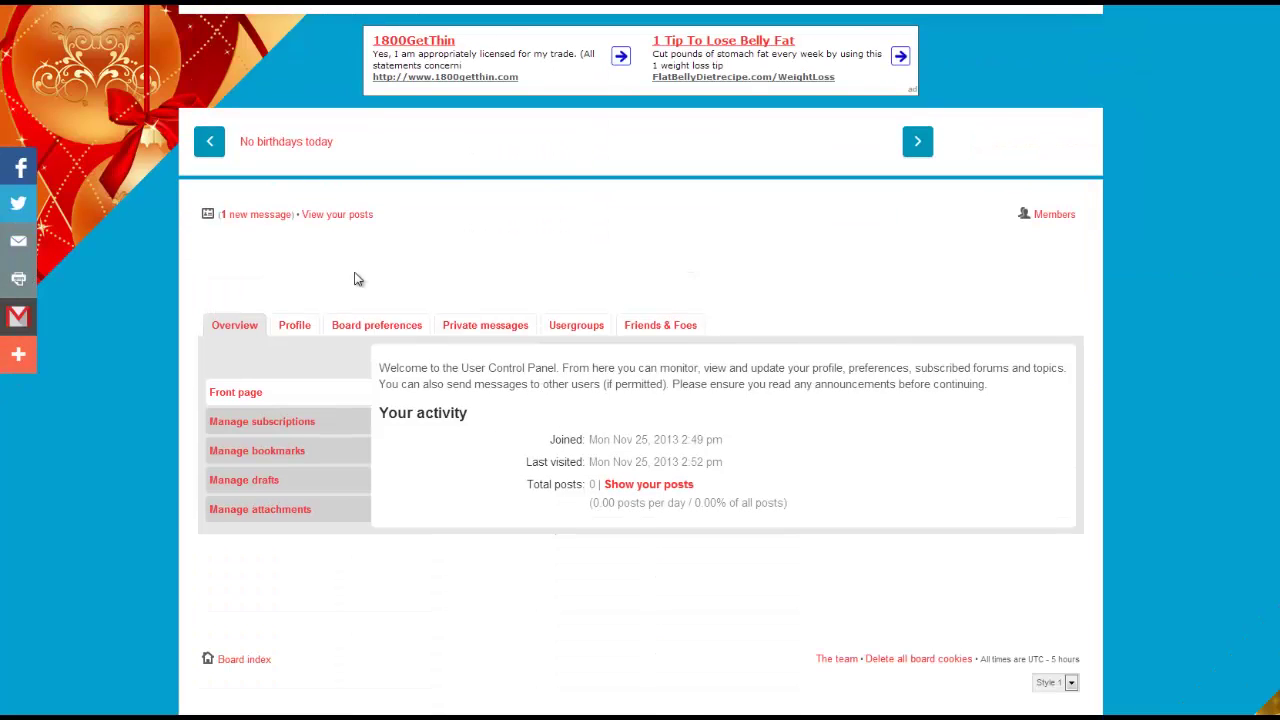